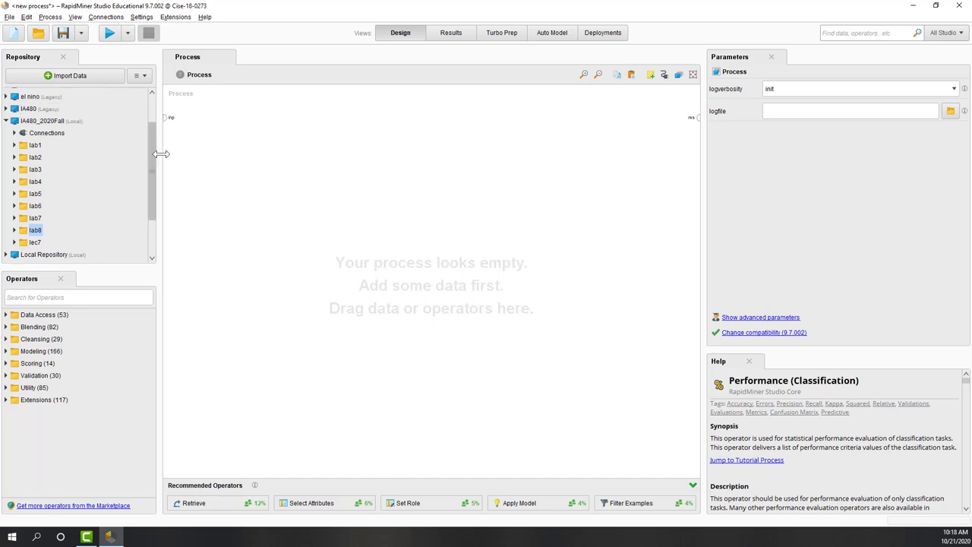
Create a subfolder named lec9 in the IA480_2020Fall repository.
{"action": "right_click", "coordinate": [74, 127]}
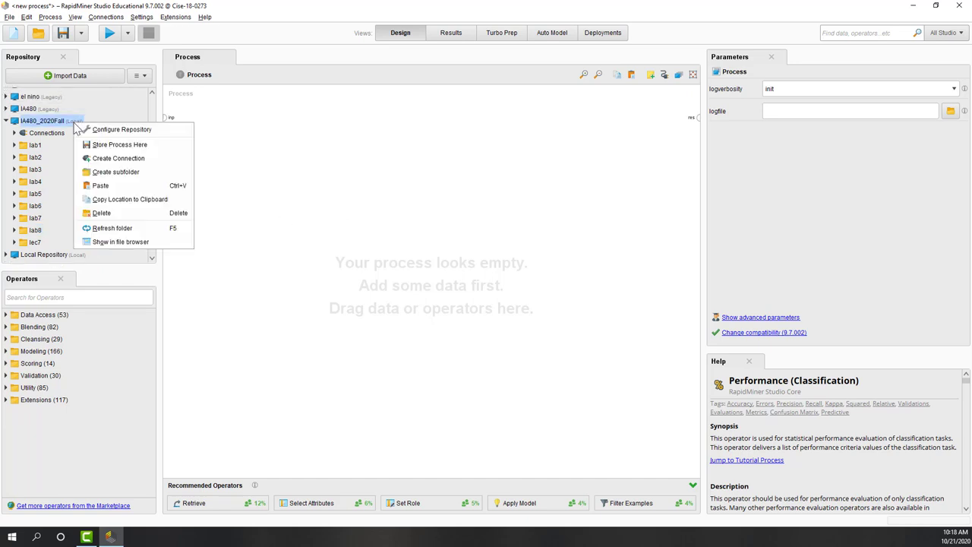
{"action": "left_click", "coordinate": [133, 174]}
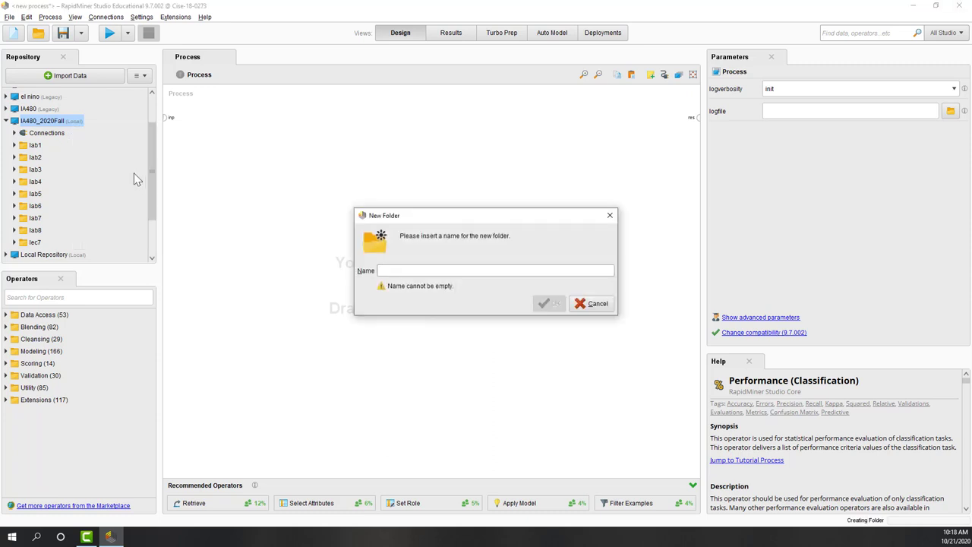
{"action": "type", "text": "le"}
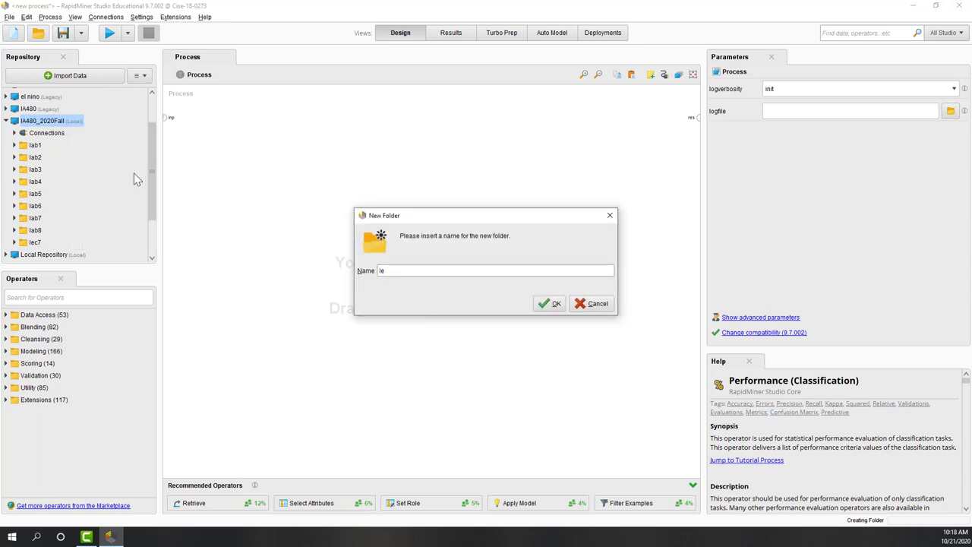
{"action": "type", "text": "c9"}
{"action": "key", "text": "Return"}
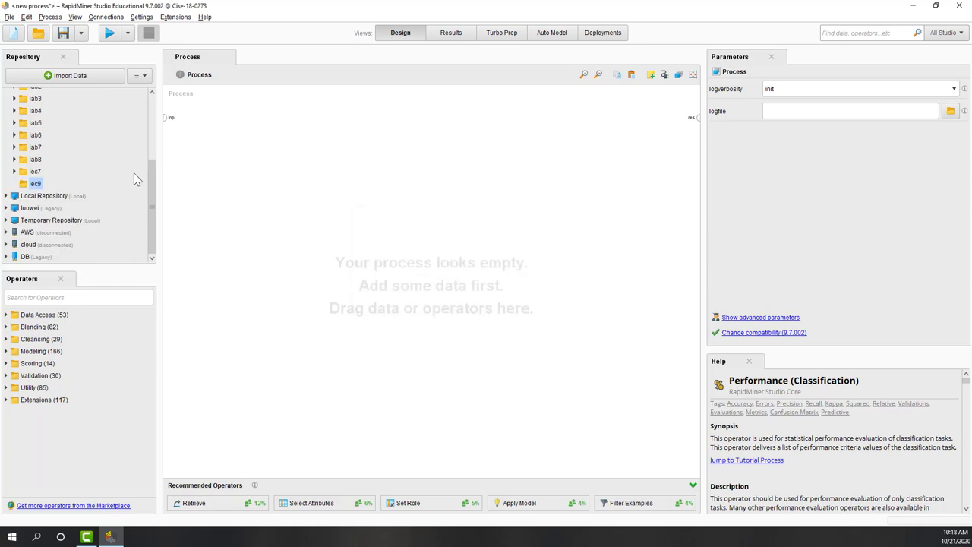
Copy house_price_label from the lab8 folder and paste it into lec9.
{"action": "left_click", "coordinate": [14, 158]}
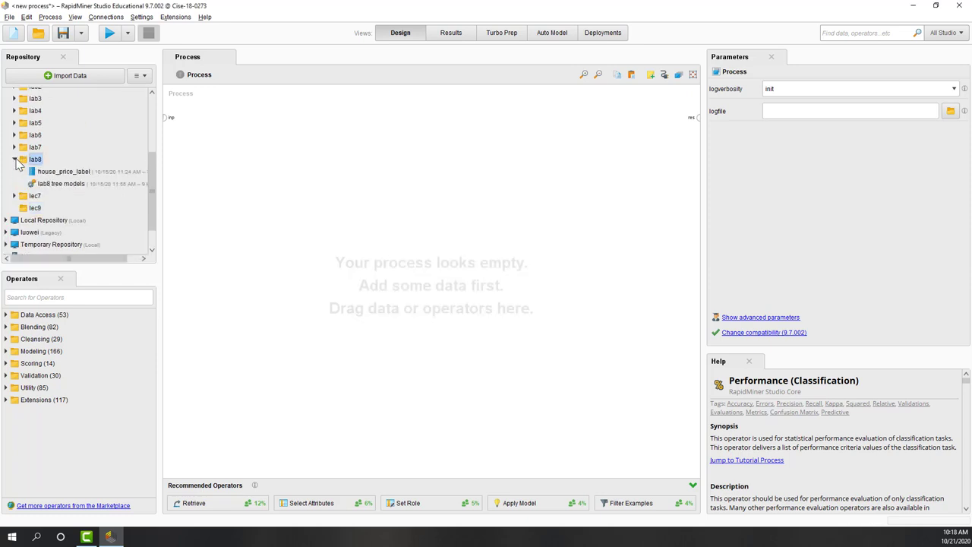
{"action": "left_click", "coordinate": [89, 174]}
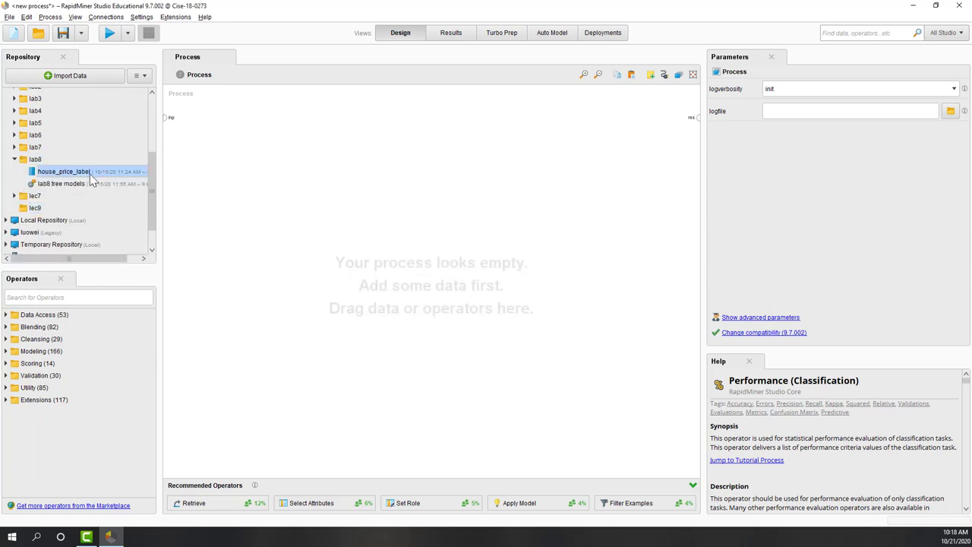
{"action": "right_click", "coordinate": [90, 174]}
{"action": "left_click", "coordinate": [107, 267]}
{"action": "left_click", "coordinate": [35, 209]}
{"action": "right_click", "coordinate": [36, 209]}
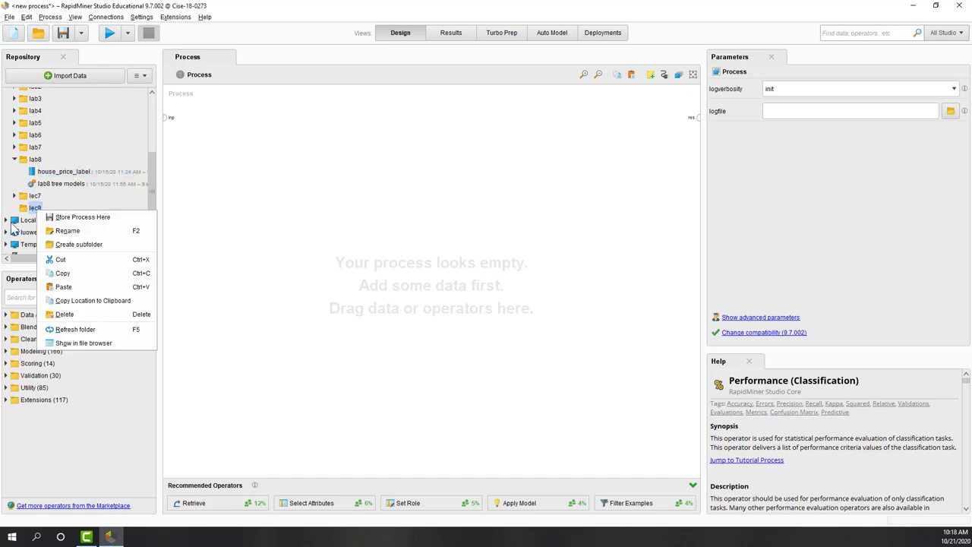
{"action": "left_click", "coordinate": [41, 286]}
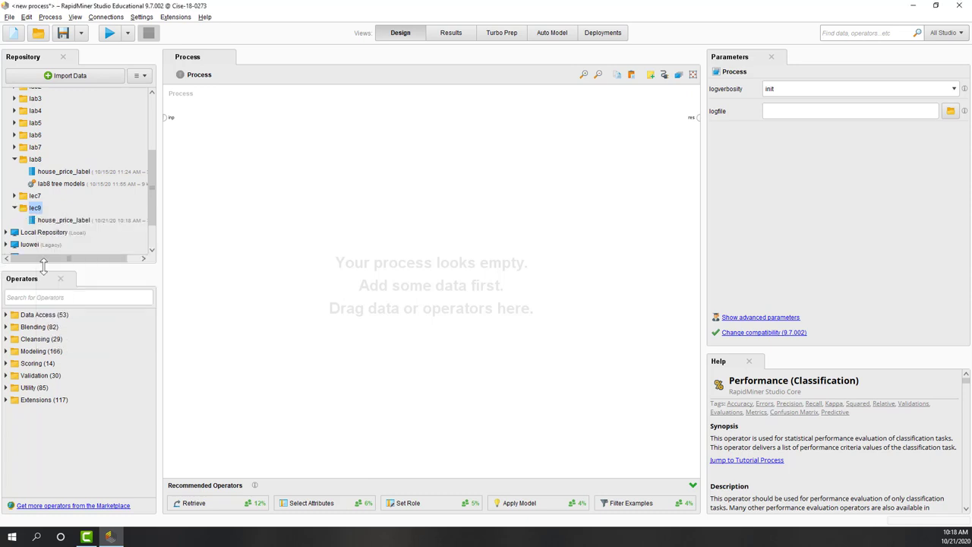
{"action": "left_click", "coordinate": [55, 221]}
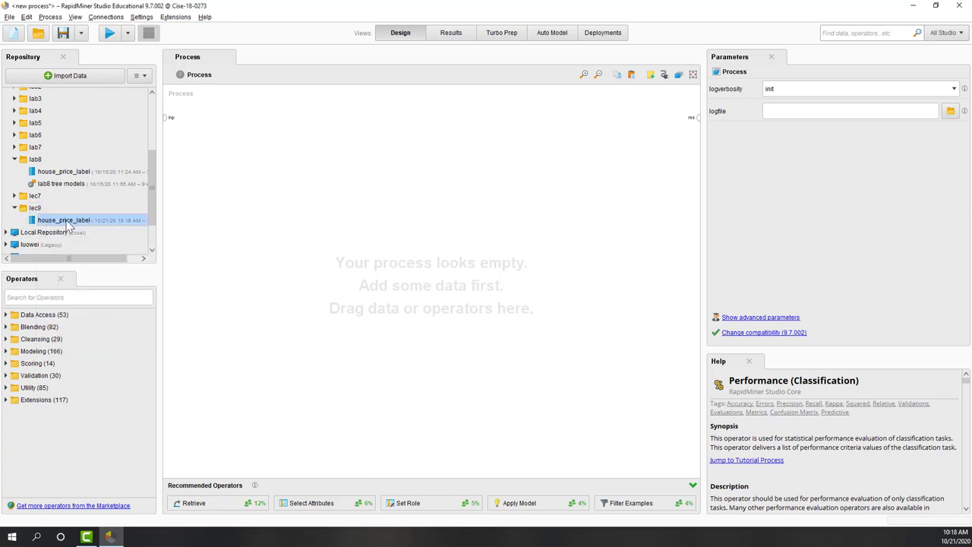
Put lec9's house_price_label on the canvas and feed it into a new Select Attributes operator.
{"action": "left_click_drag", "start_coordinate": [67, 224], "coordinate": [220, 258]}
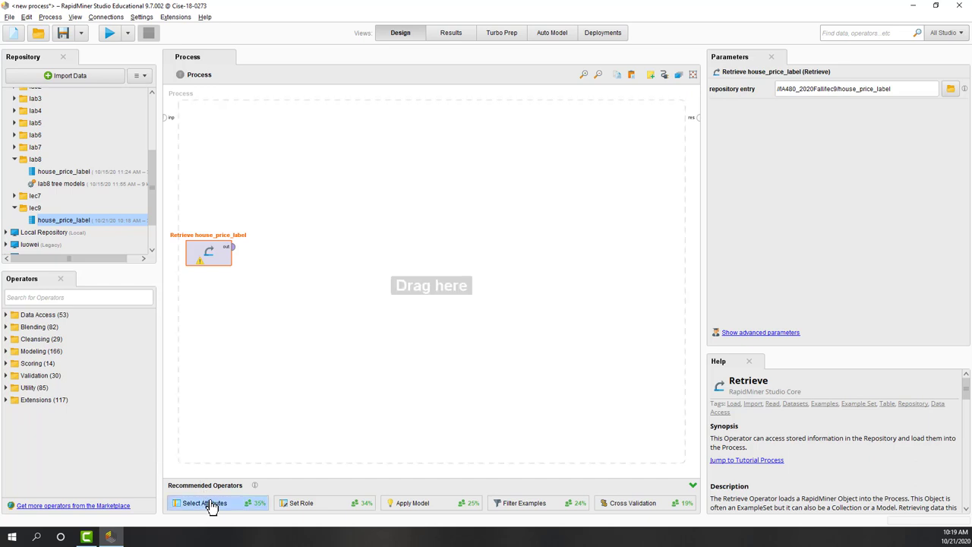
{"action": "left_click_drag", "start_coordinate": [209, 504], "coordinate": [276, 254]}
{"action": "left_click", "coordinate": [234, 252]}
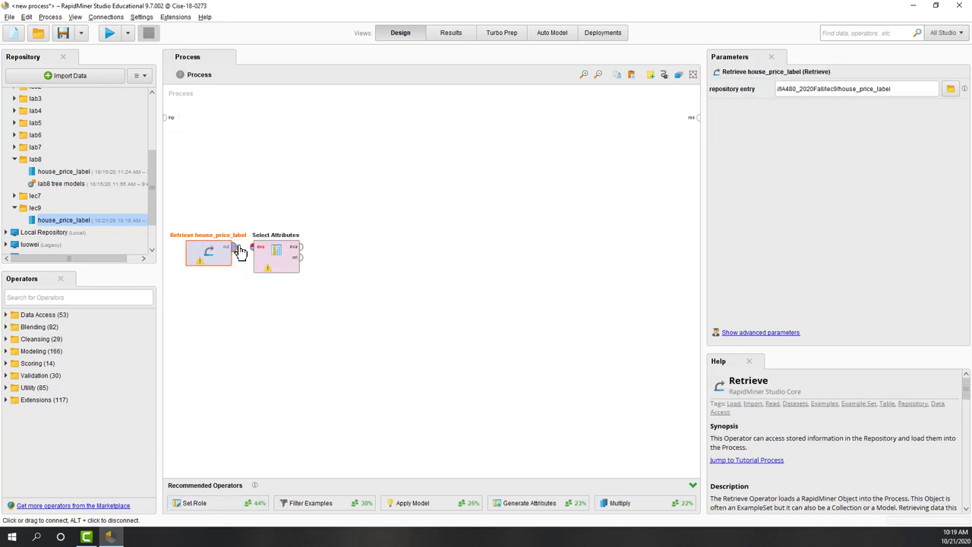
Set Select Attributes to the subset filter, keeping built_in, house_type and price.
{"action": "left_click", "coordinate": [279, 258]}
{"action": "left_click", "coordinate": [823, 88]}
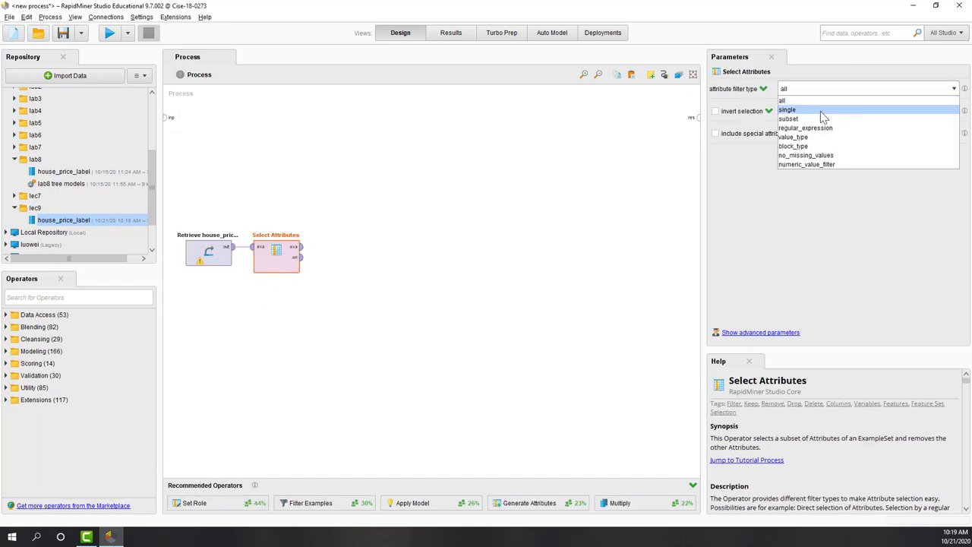
{"action": "left_click", "coordinate": [820, 119]}
{"action": "left_click", "coordinate": [820, 112]}
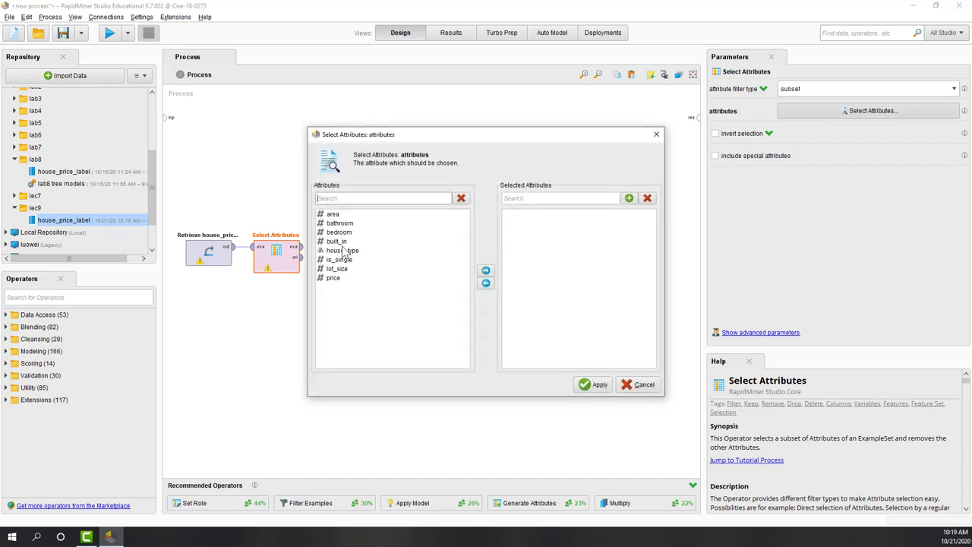
{"action": "left_click", "coordinate": [339, 242]}
{"action": "left_click", "coordinate": [486, 271]}
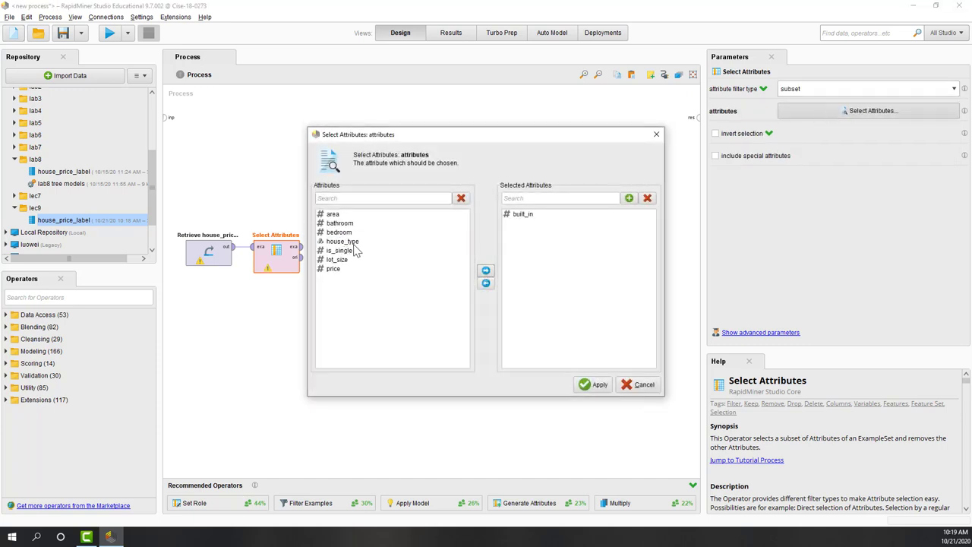
{"action": "left_click", "coordinate": [353, 243]}
{"action": "left_click", "coordinate": [486, 271]}
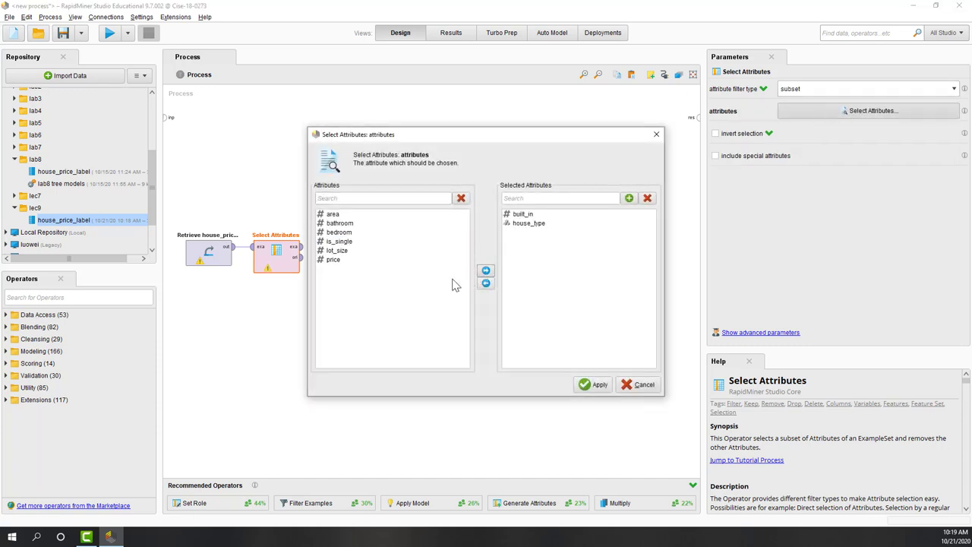
{"action": "left_click", "coordinate": [341, 260]}
{"action": "left_click", "coordinate": [485, 271]}
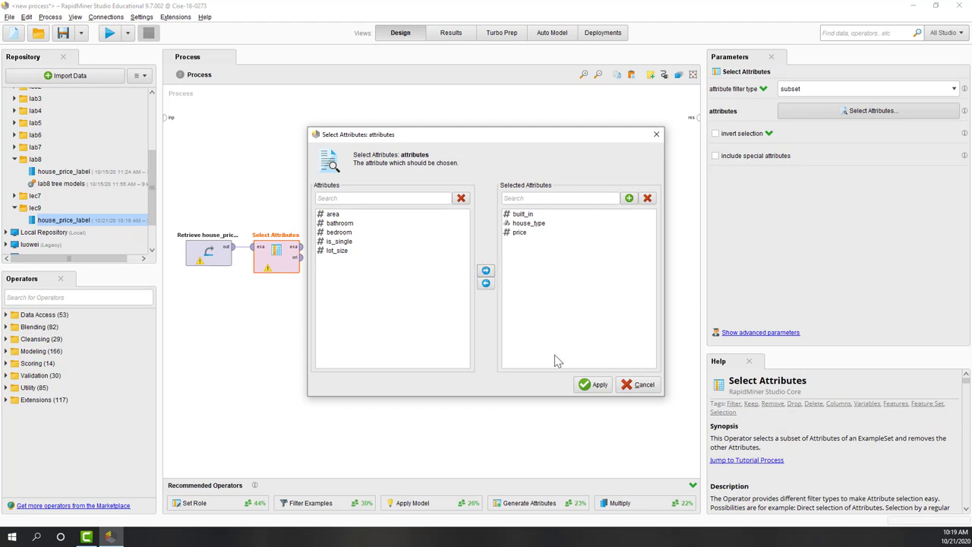
{"action": "left_click", "coordinate": [593, 385]}
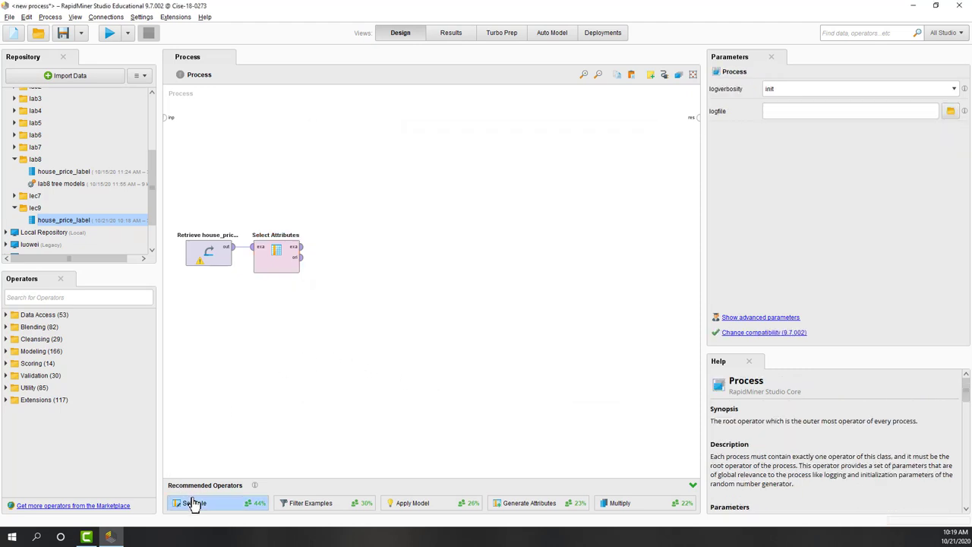
Add a Set Role after Select Attributes that gives house_type the label role.
{"action": "left_click_drag", "start_coordinate": [191, 502], "coordinate": [347, 254]}
{"action": "left_click", "coordinate": [300, 251]}
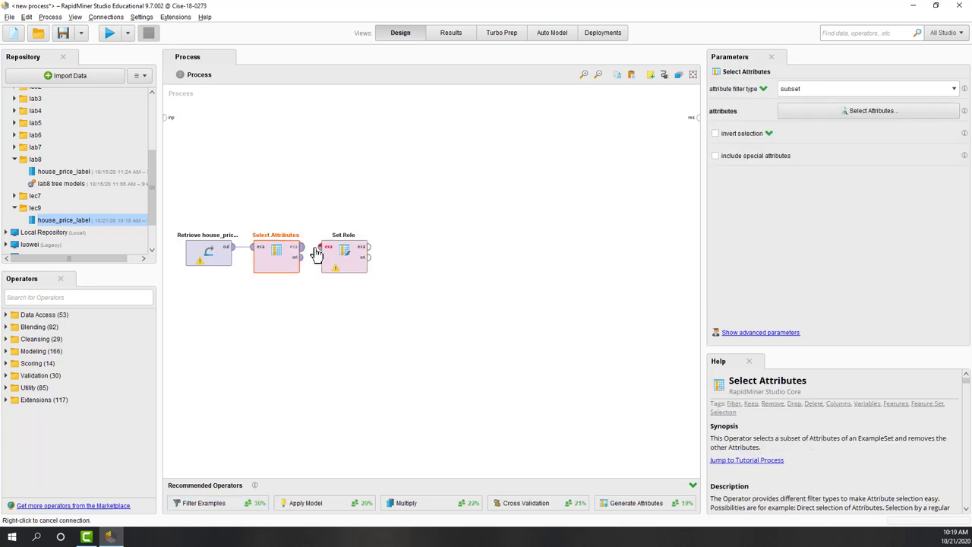
{"action": "left_click", "coordinate": [348, 275]}
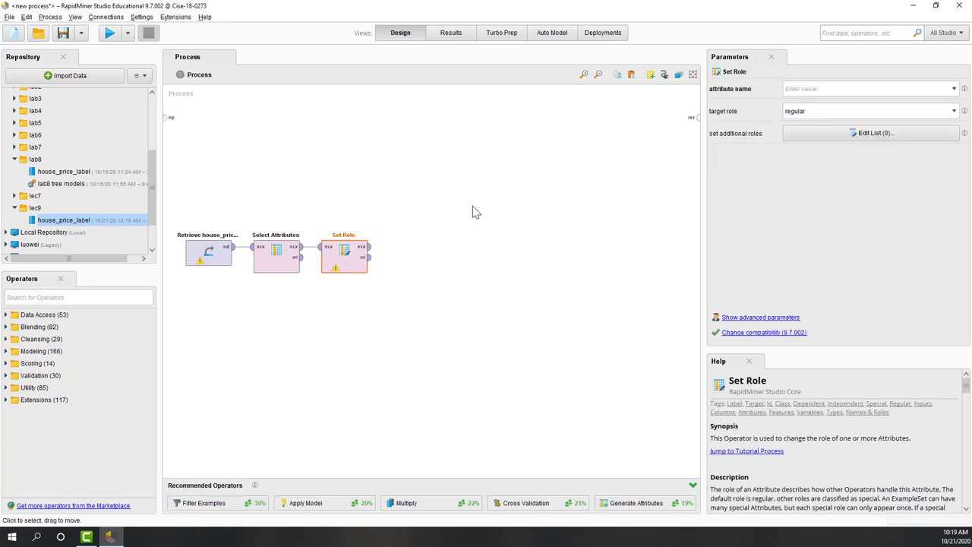
{"action": "left_click", "coordinate": [954, 89]}
{"action": "left_click", "coordinate": [858, 110]}
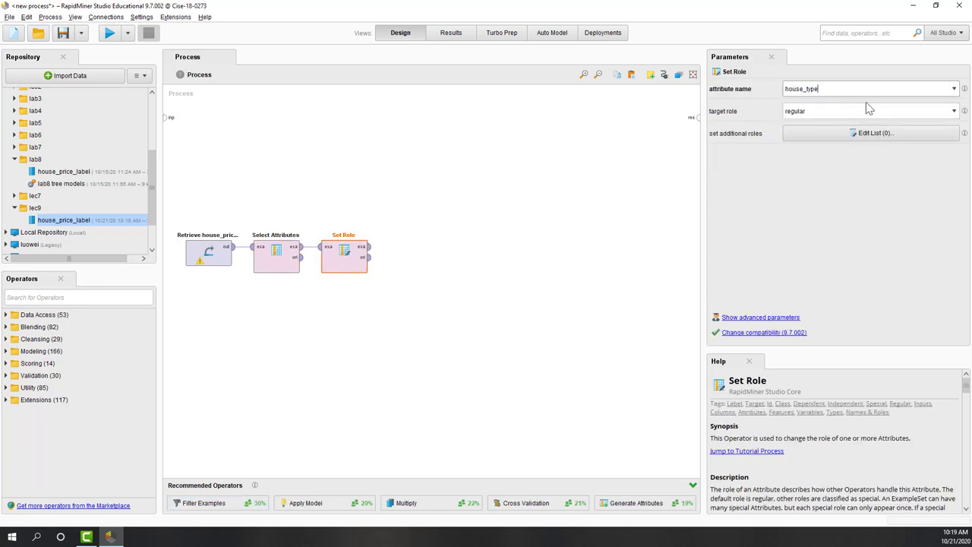
{"action": "left_click", "coordinate": [954, 112]}
{"action": "left_click", "coordinate": [833, 138]}
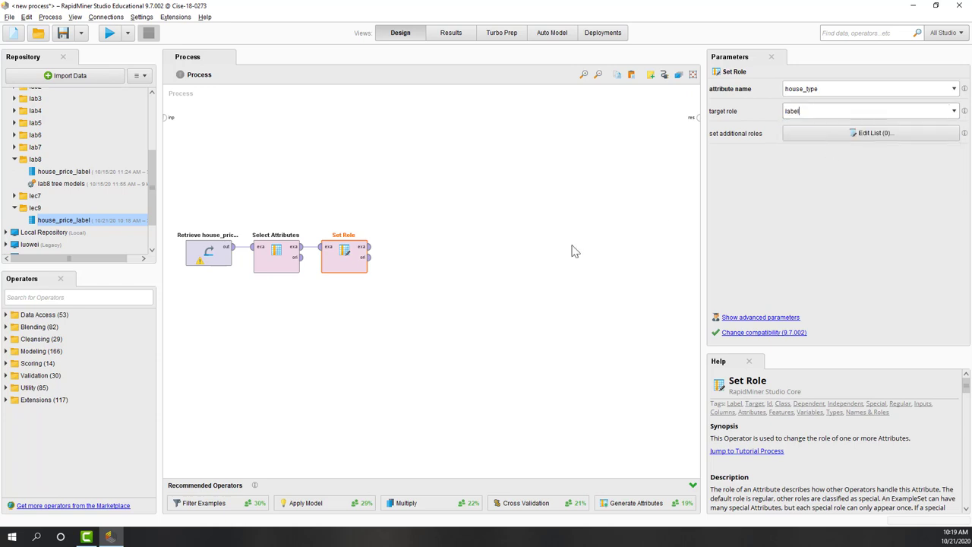
{"action": "left_click", "coordinate": [427, 247]}
Connect Set Role's output to the process result and run to view the 633 examples.
{"action": "left_click", "coordinate": [370, 247]}
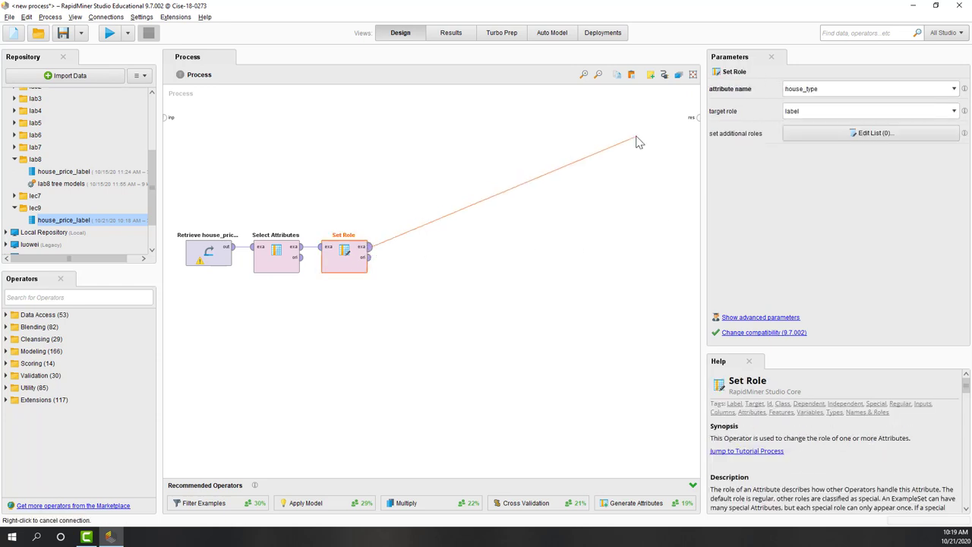
{"action": "left_click", "coordinate": [697, 118]}
{"action": "left_click", "coordinate": [471, 133]}
{"action": "left_click", "coordinate": [110, 34]}
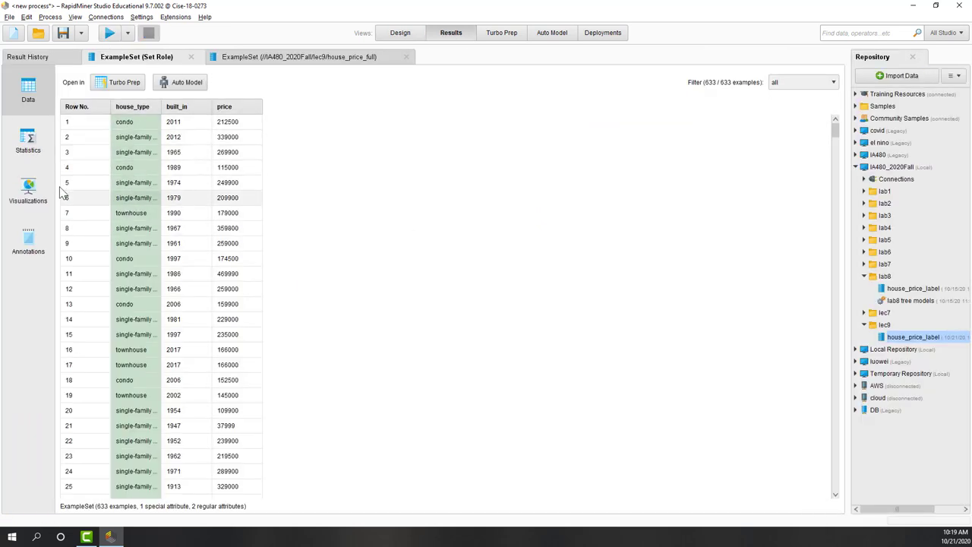
{"action": "left_click", "coordinate": [38, 148]}
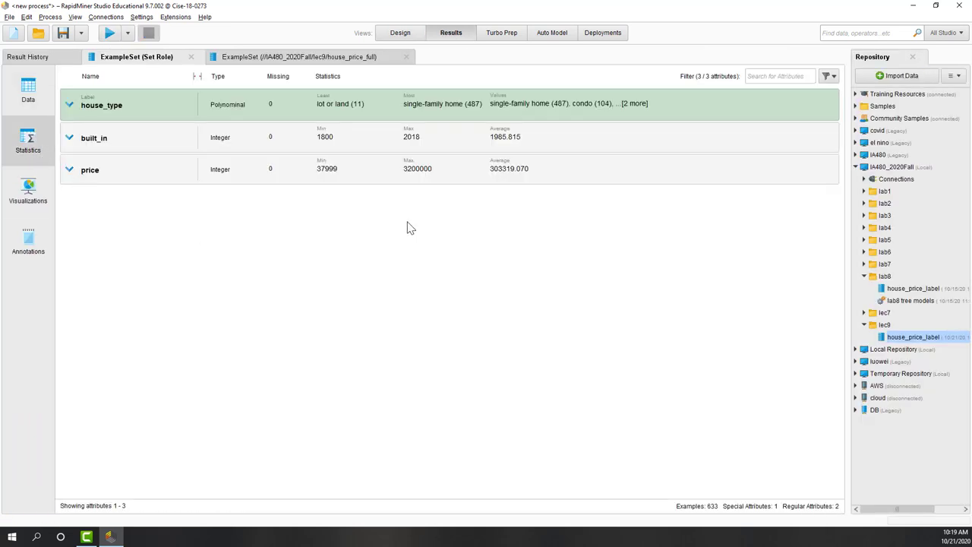
{"action": "left_click", "coordinate": [429, 116]}
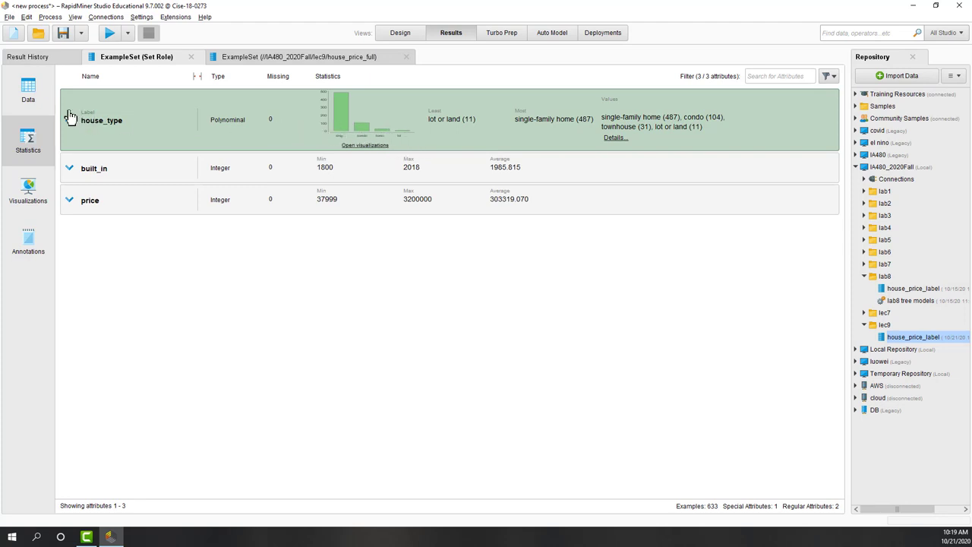
{"action": "left_click", "coordinate": [27, 89]}
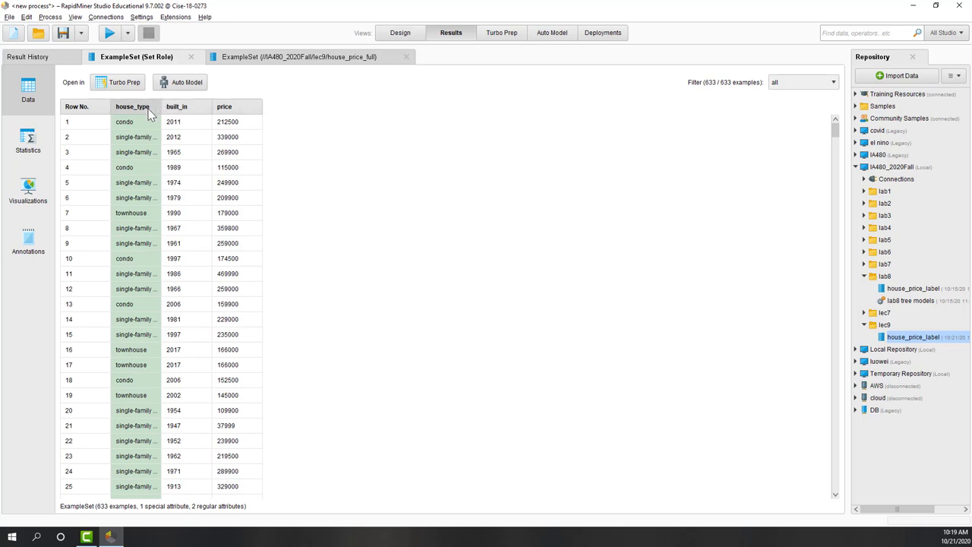
Back in Design view, find Neural Net by searching 'neural' and insert it after Set Role.
{"action": "left_click", "coordinate": [407, 33]}
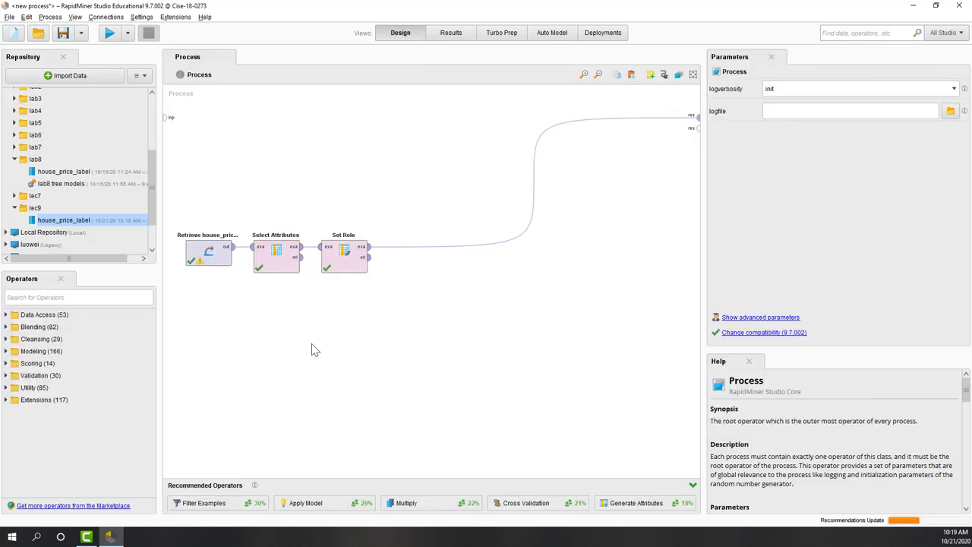
{"action": "left_click", "coordinate": [110, 294]}
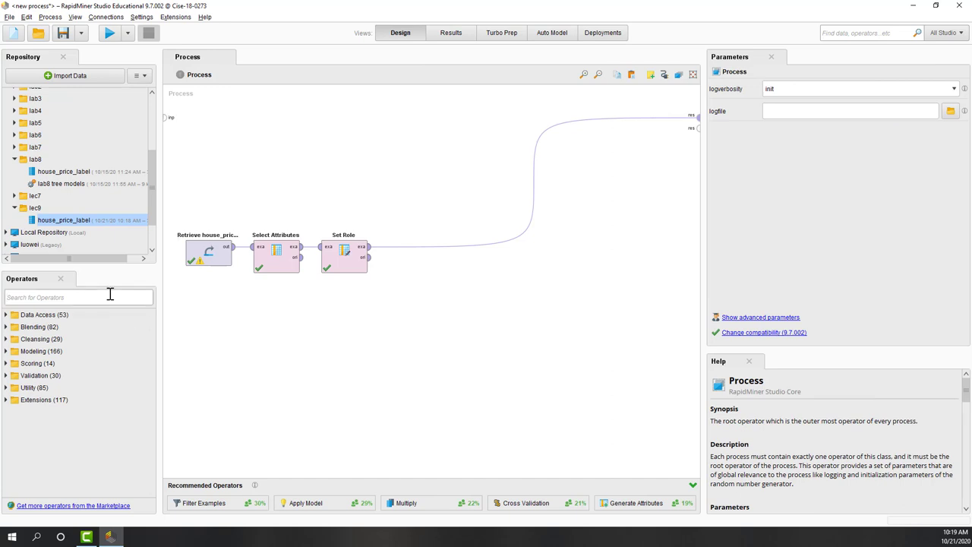
{"action": "type", "text": "neural"}
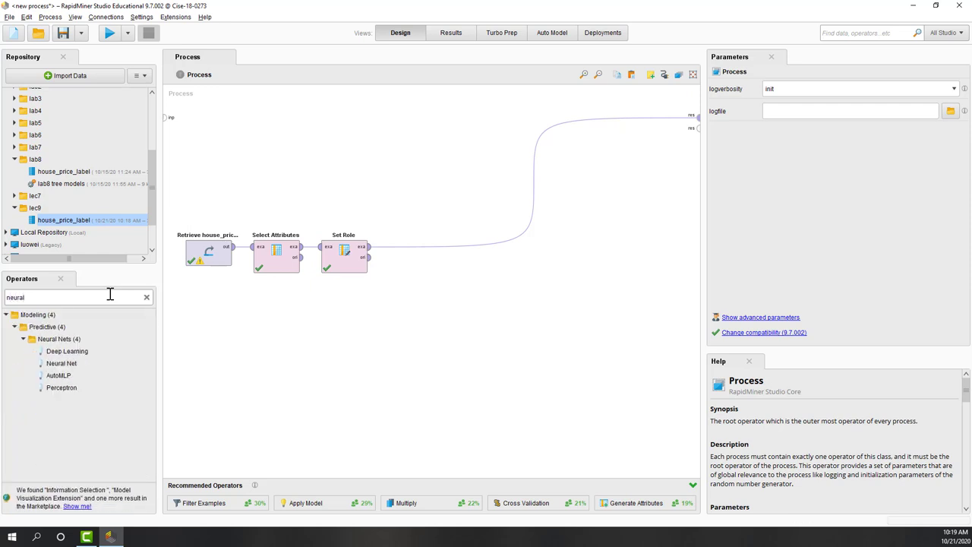
{"action": "left_click_drag", "start_coordinate": [65, 366], "coordinate": [412, 254]}
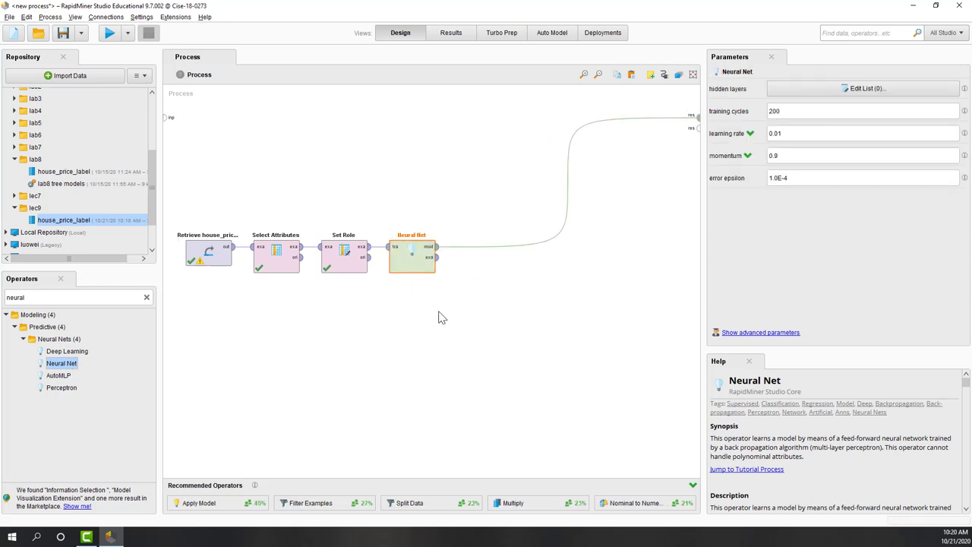
{"action": "left_click", "coordinate": [425, 296]}
{"action": "left_click", "coordinate": [408, 269]}
Set the Neural Net's hidden layer h1 to a size of 20 and apply it.
{"action": "left_click", "coordinate": [863, 91]}
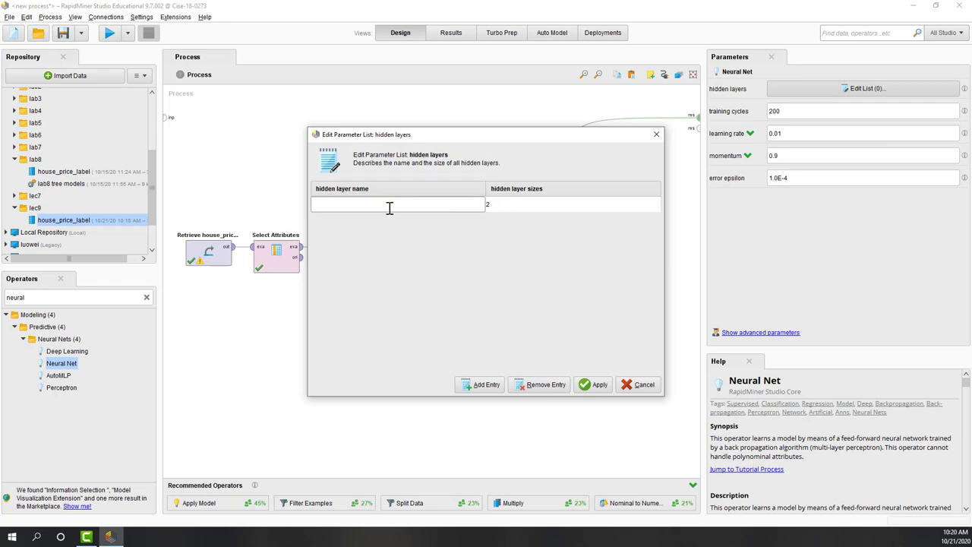
{"action": "left_click", "coordinate": [509, 206]}
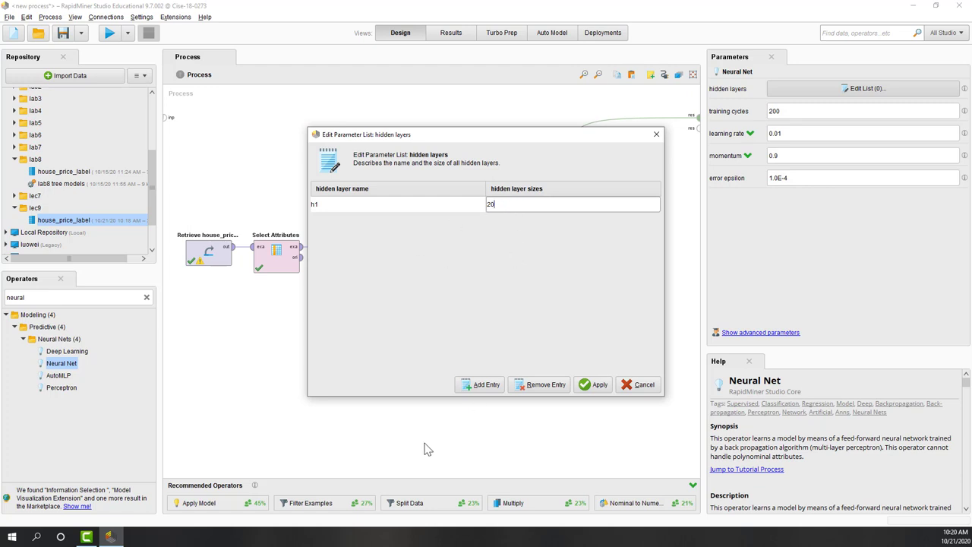
{"action": "left_click", "coordinate": [583, 388]}
{"action": "left_click", "coordinate": [581, 386]}
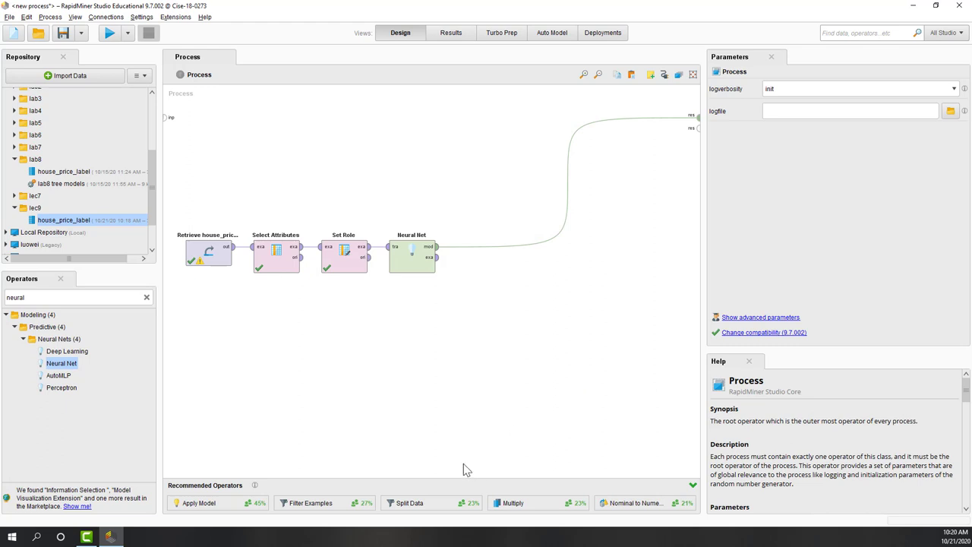
{"action": "left_click_drag", "start_coordinate": [237, 505], "coordinate": [259, 474]}
Place Apply Model after the Neural Net, passing its model through to the process output.
{"action": "left_click_drag", "start_coordinate": [498, 257], "coordinate": [495, 284]}
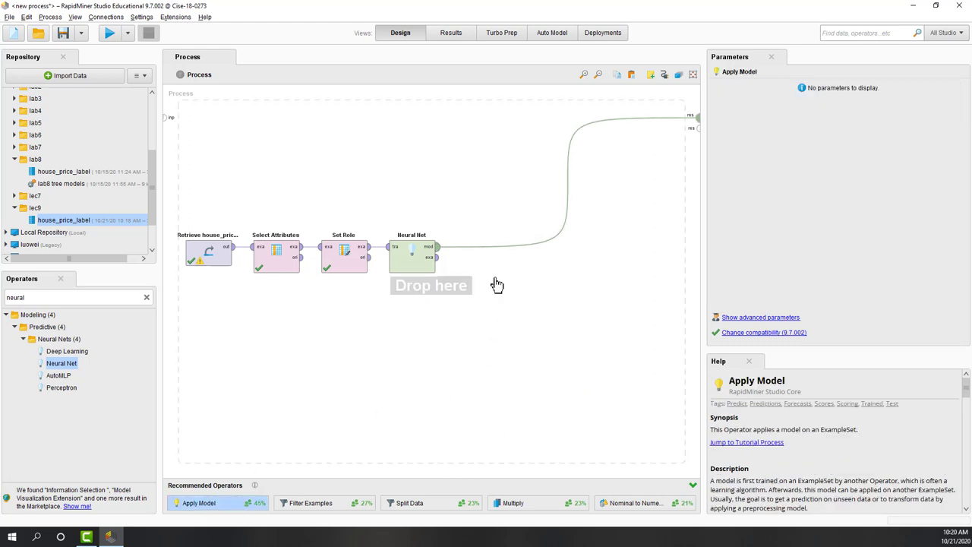
{"action": "left_click", "coordinate": [437, 264]}
{"action": "left_click", "coordinate": [439, 316]}
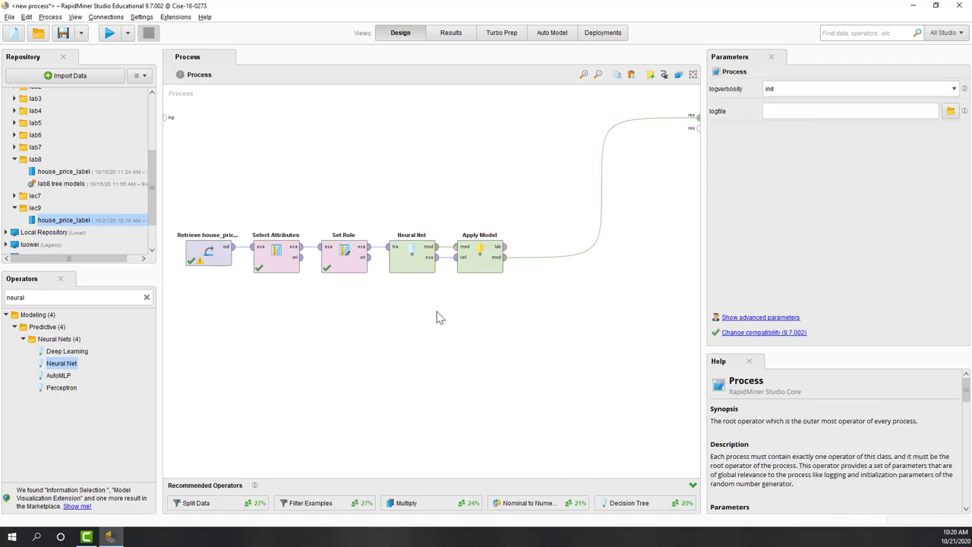
{"action": "double_click", "coordinate": [59, 295]}
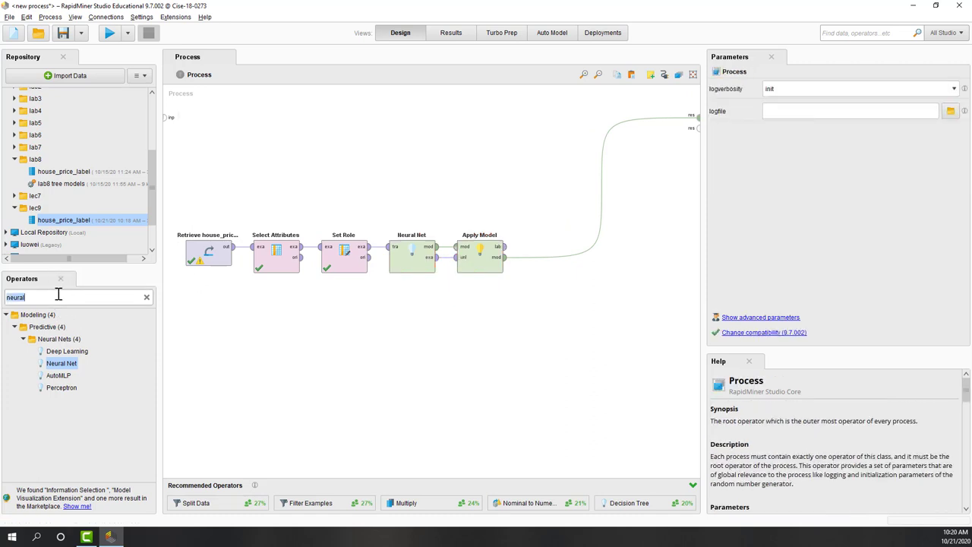
{"action": "type", "text": "performance"}
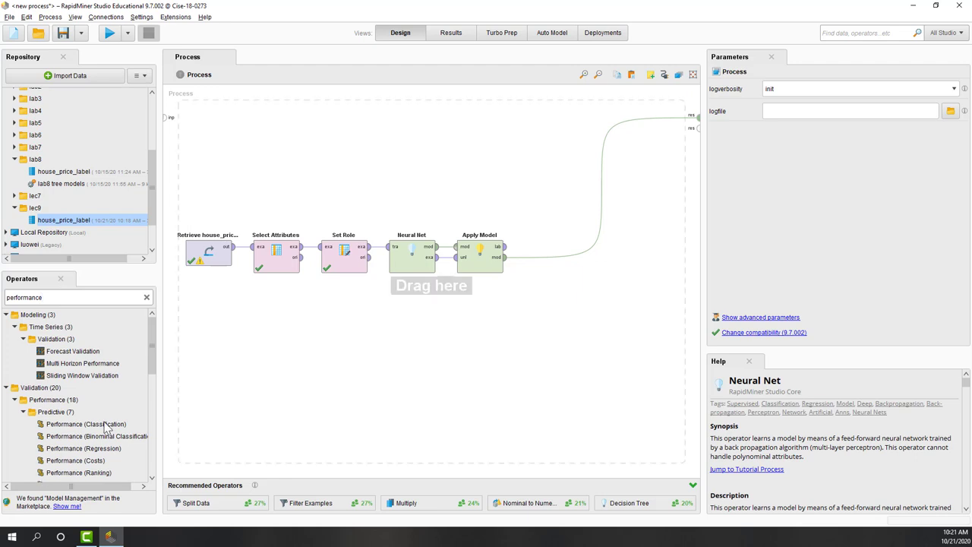
Wire Performance (Classification) after Apply Model with kappa enabled, and run for 78.04% accuracy.
{"action": "left_click_drag", "start_coordinate": [106, 425], "coordinate": [578, 254]}
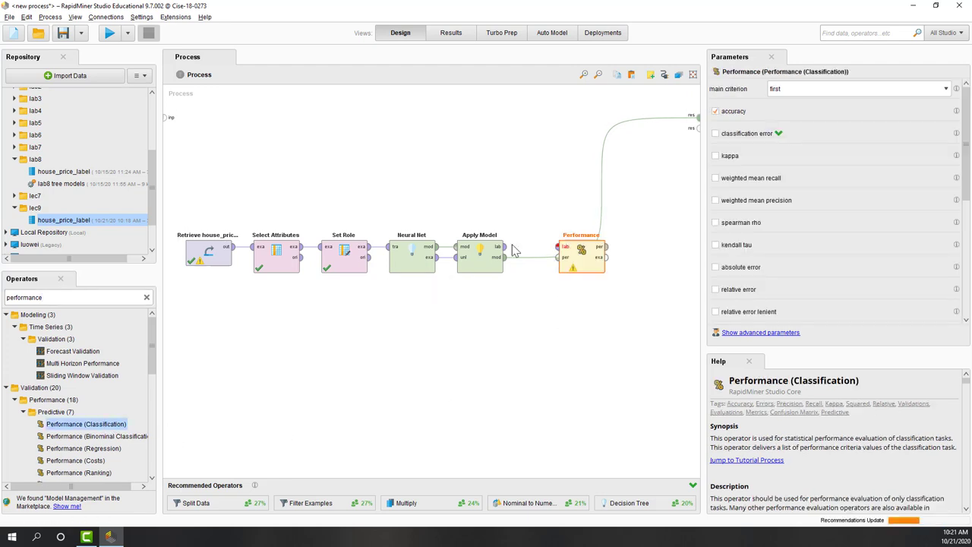
{"action": "left_click", "coordinate": [504, 247]}
{"action": "left_click", "coordinate": [566, 247]}
{"action": "left_click", "coordinate": [606, 247]}
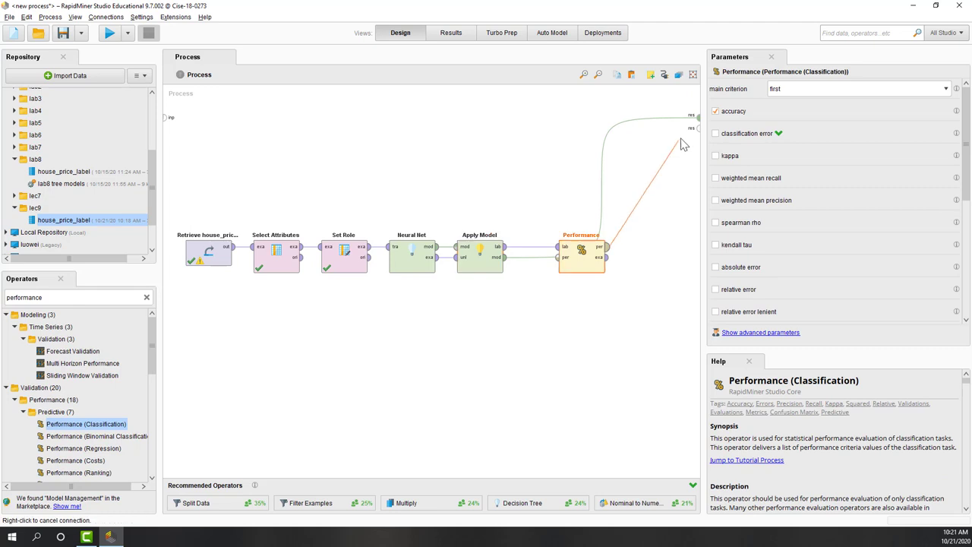
{"action": "left_click", "coordinate": [696, 131]}
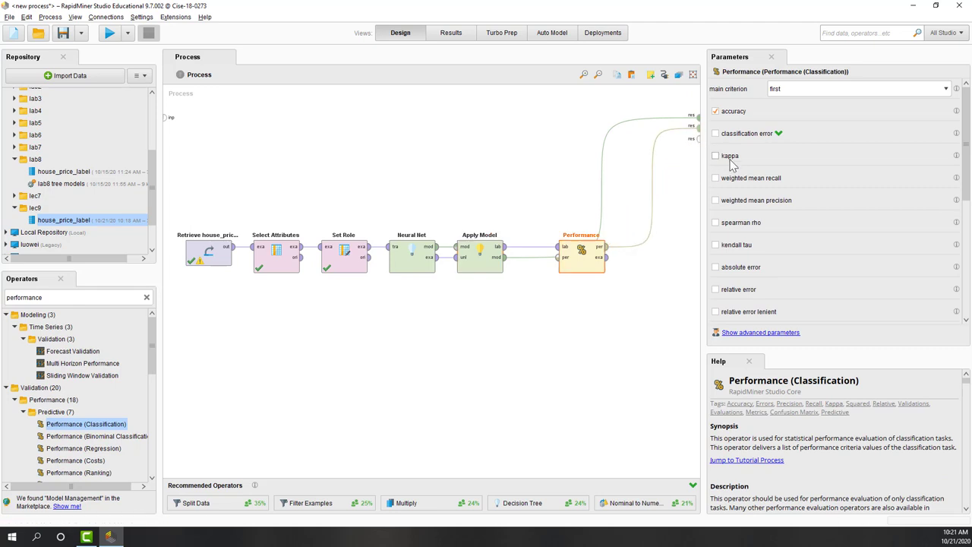
{"action": "left_click", "coordinate": [730, 158]}
{"action": "left_click", "coordinate": [581, 366]}
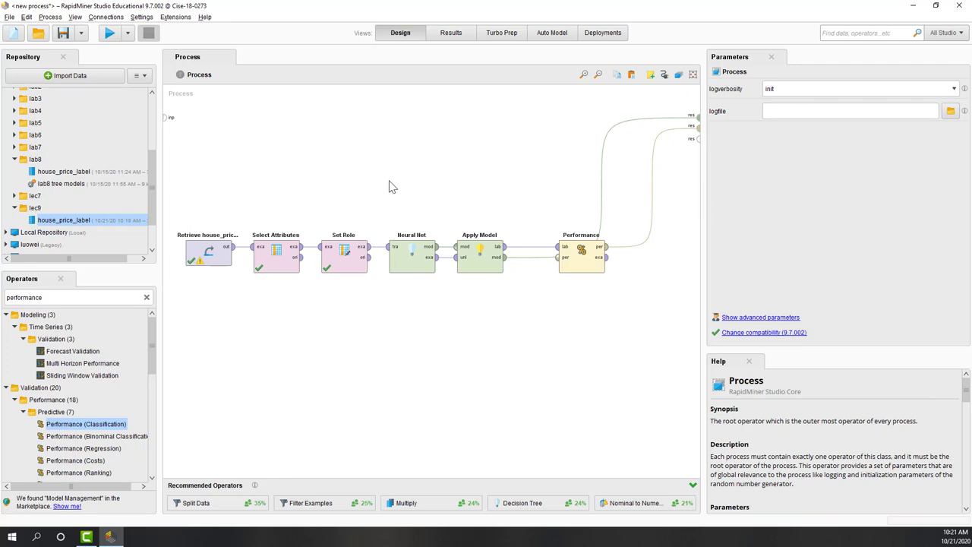
{"action": "left_click", "coordinate": [110, 33]}
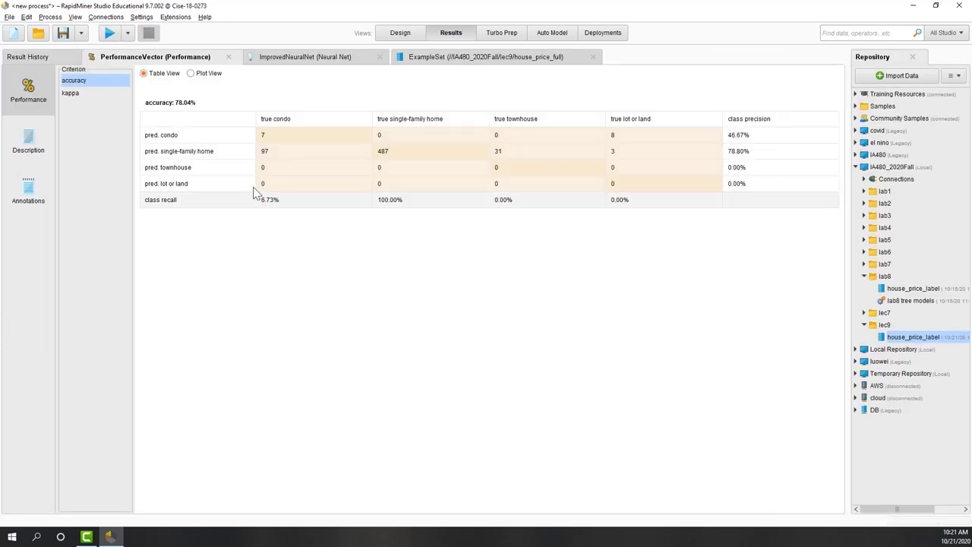
View the kappa of 0.104, then the ImprovedNeuralNet network diagram with its 20-node hidden layer.
{"action": "left_click", "coordinate": [74, 93]}
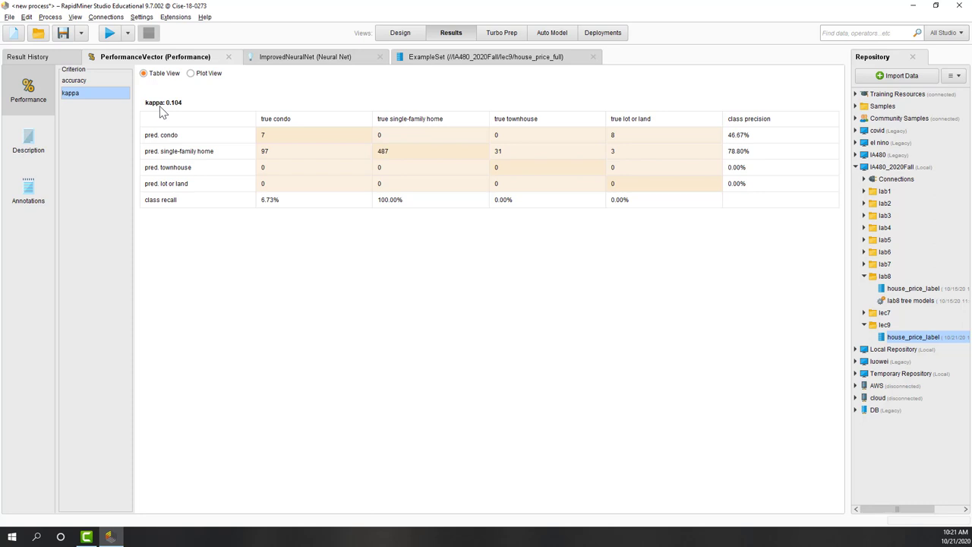
{"action": "left_click", "coordinate": [270, 58]}
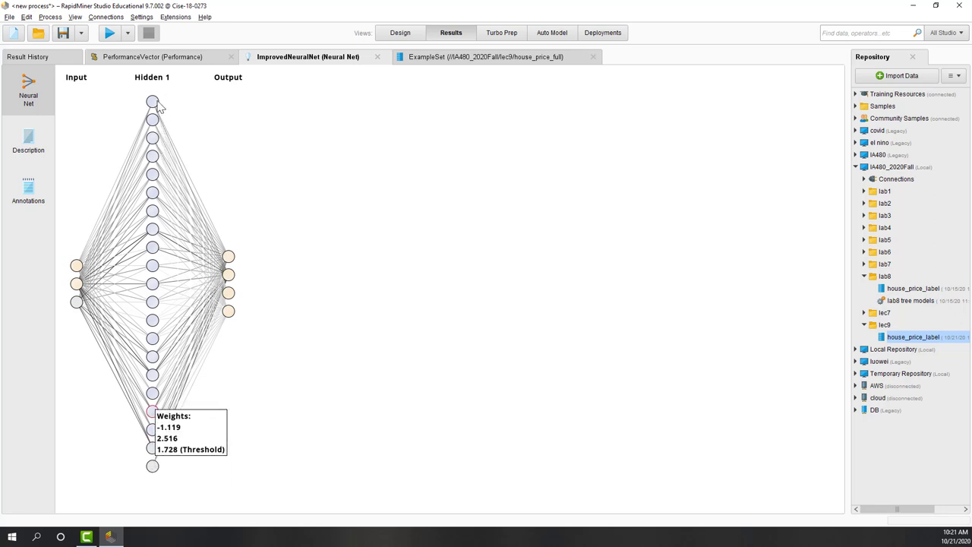
{"action": "mouse_move", "coordinate": [154, 104]}
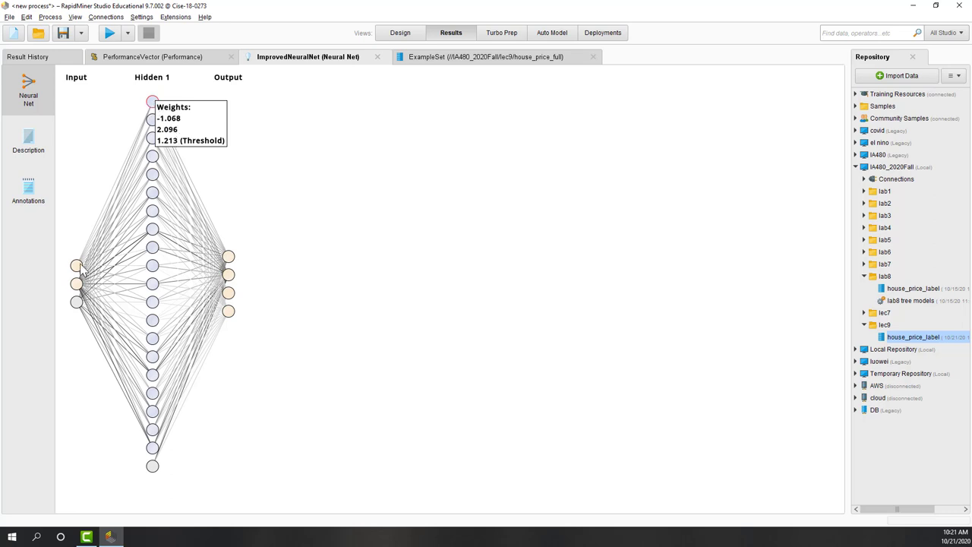
{"action": "mouse_move", "coordinate": [156, 102]}
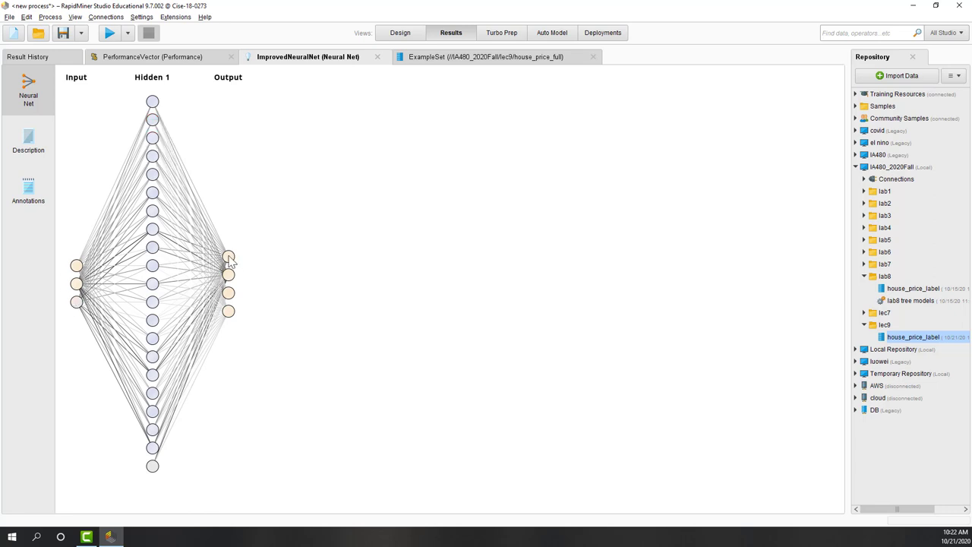
{"action": "mouse_move", "coordinate": [229, 262]}
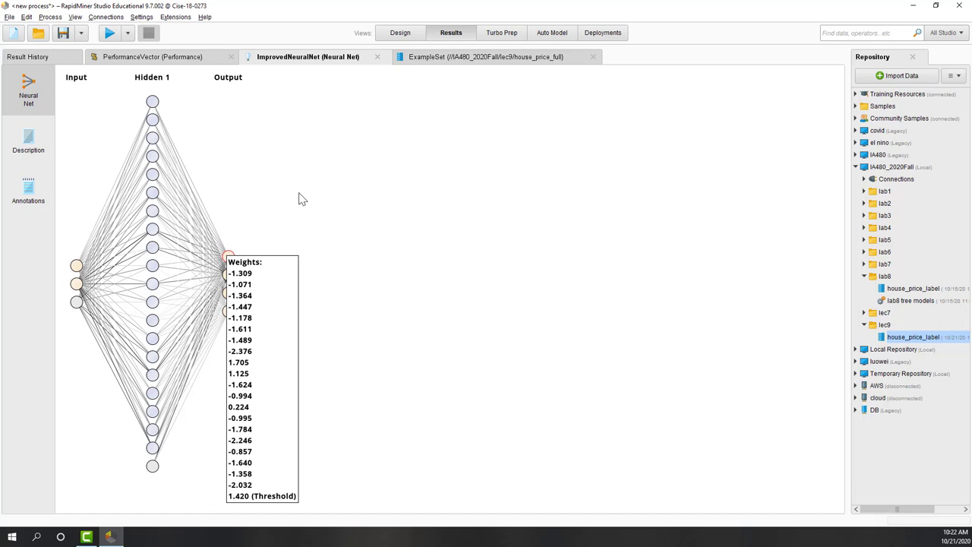
{"action": "mouse_move", "coordinate": [229, 319]}
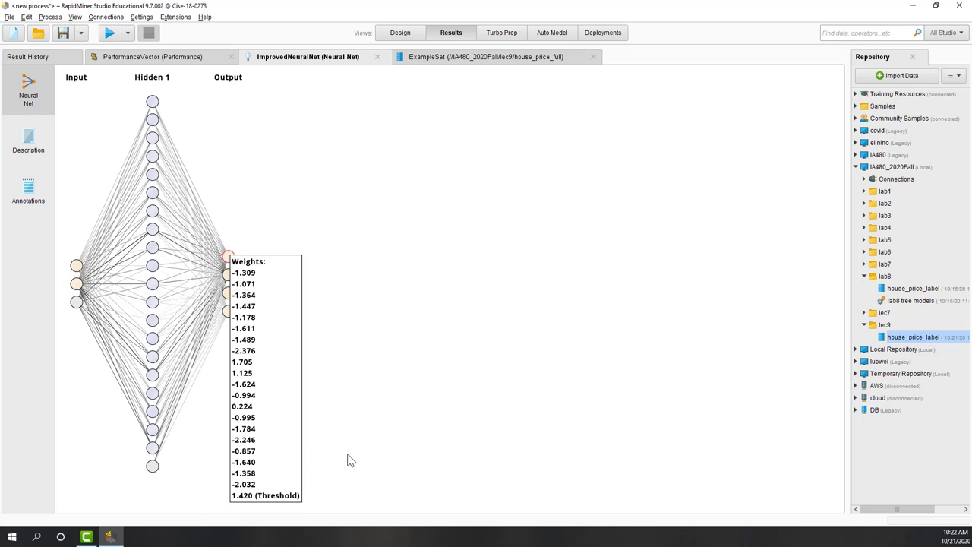
{"action": "left_click", "coordinate": [228, 274]}
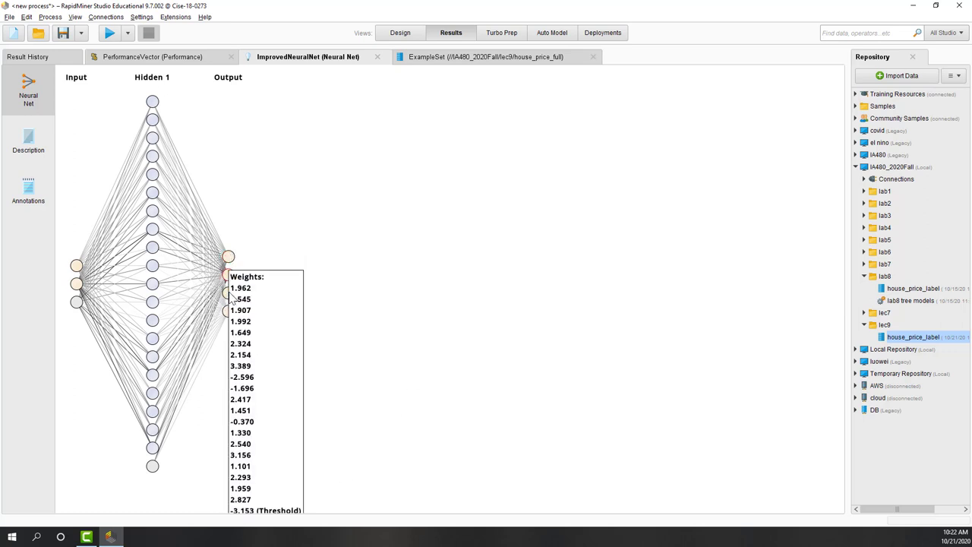
{"action": "left_click", "coordinate": [233, 217]}
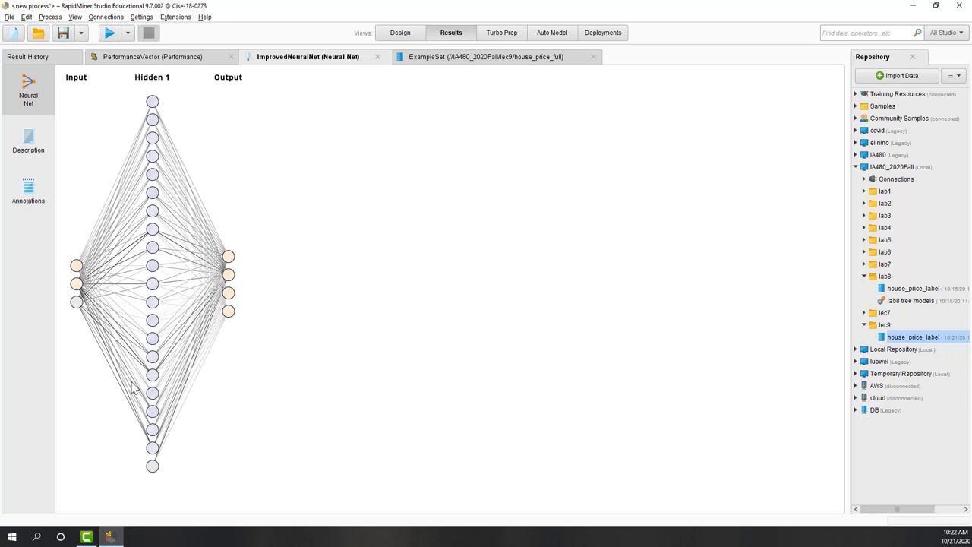
Read the ImprovedNeuralNet Description's per-node weights and bias, then return to Design view.
{"action": "left_click", "coordinate": [28, 152]}
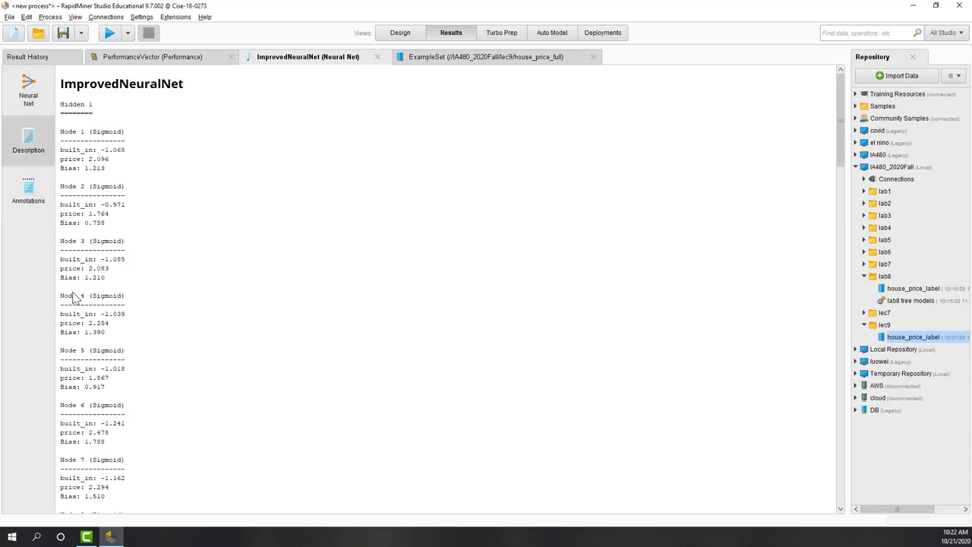
{"action": "scroll", "coordinate": [106, 289], "scroll_direction": "down", "scroll_amount": 3}
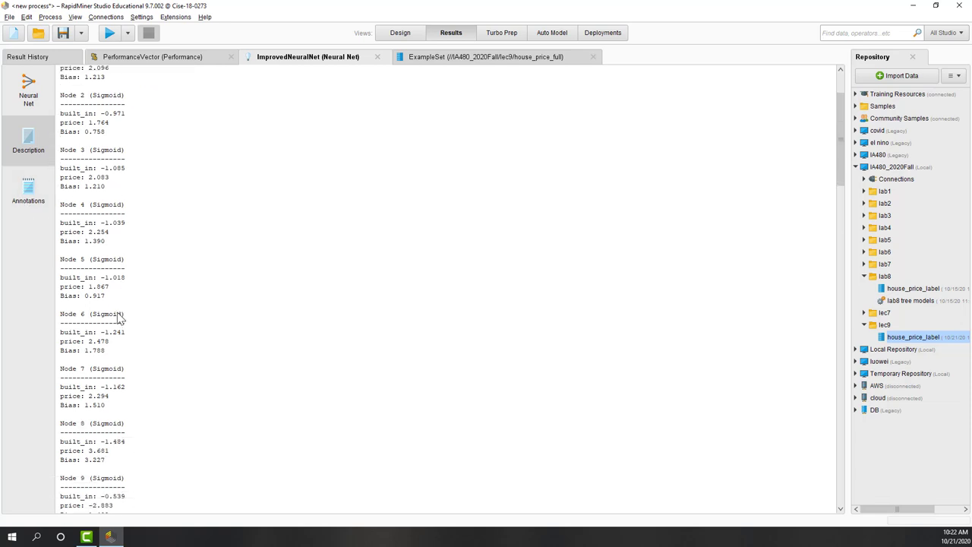
{"action": "scroll", "coordinate": [118, 315], "scroll_direction": "down", "scroll_amount": 6}
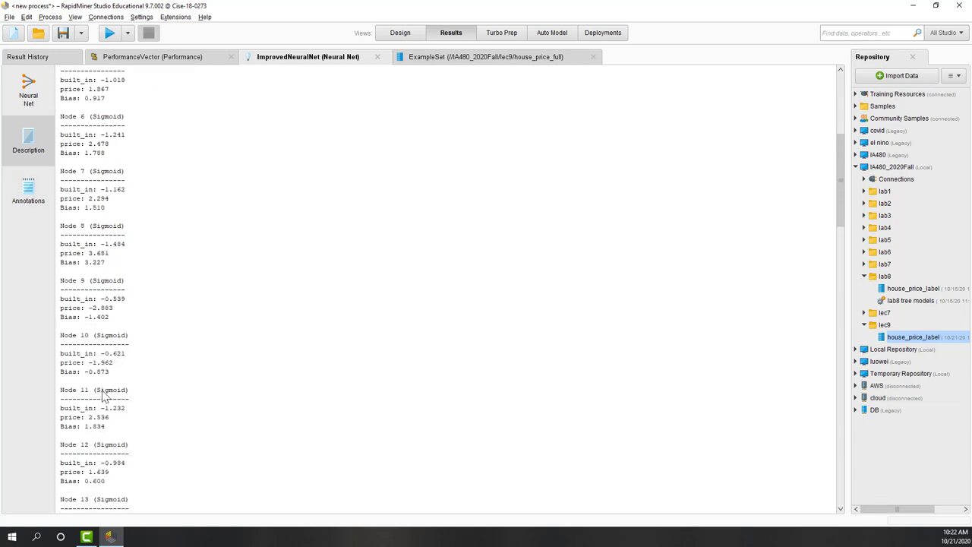
{"action": "left_click_drag", "start_coordinate": [102, 392], "coordinate": [128, 395]}
{"action": "left_click", "coordinate": [129, 395]}
{"action": "scroll", "coordinate": [211, 319], "scroll_direction": "up", "scroll_amount": 9}
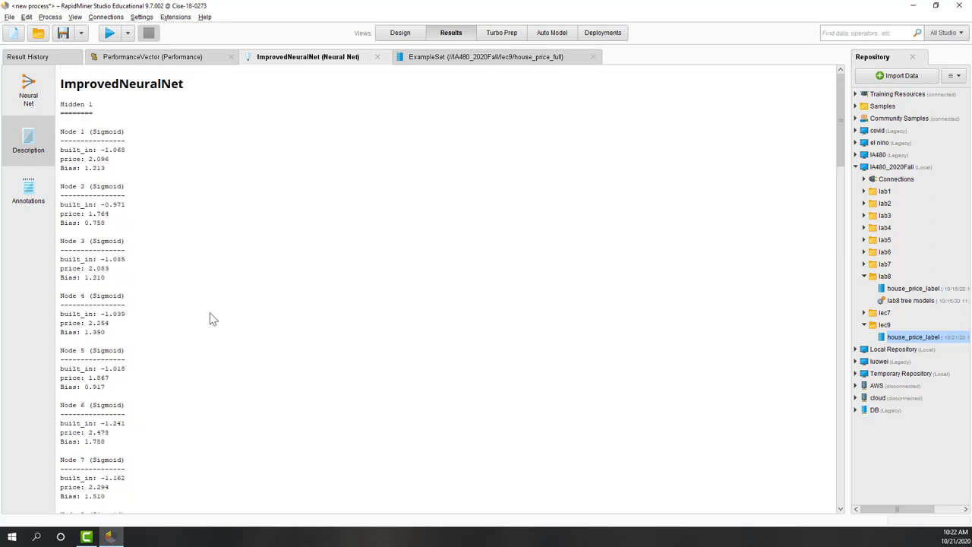
{"action": "left_click", "coordinate": [401, 34]}
Add hidden layer h2 with 20 nodes to the Neural Net and rerun, getting 76.15% accuracy.
{"action": "left_click", "coordinate": [414, 266]}
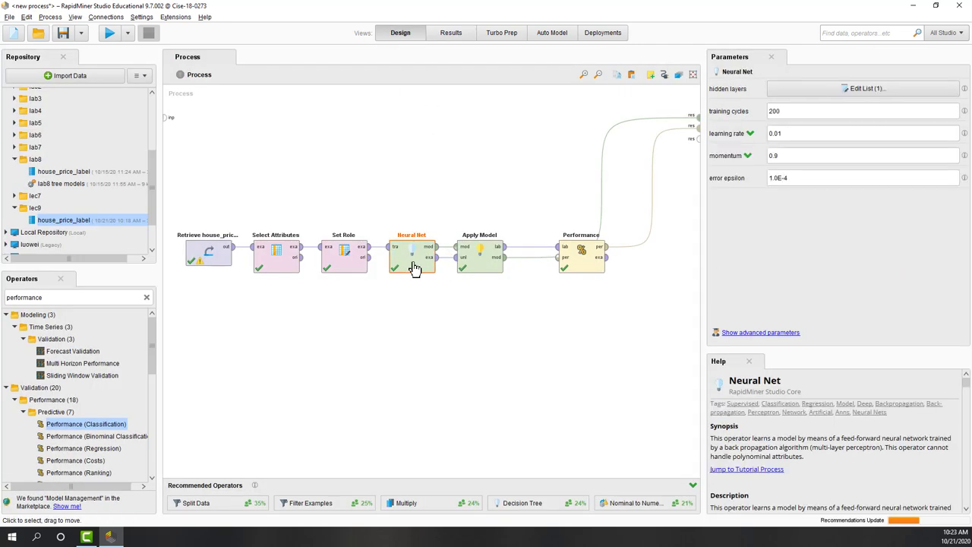
{"action": "left_click", "coordinate": [798, 89]}
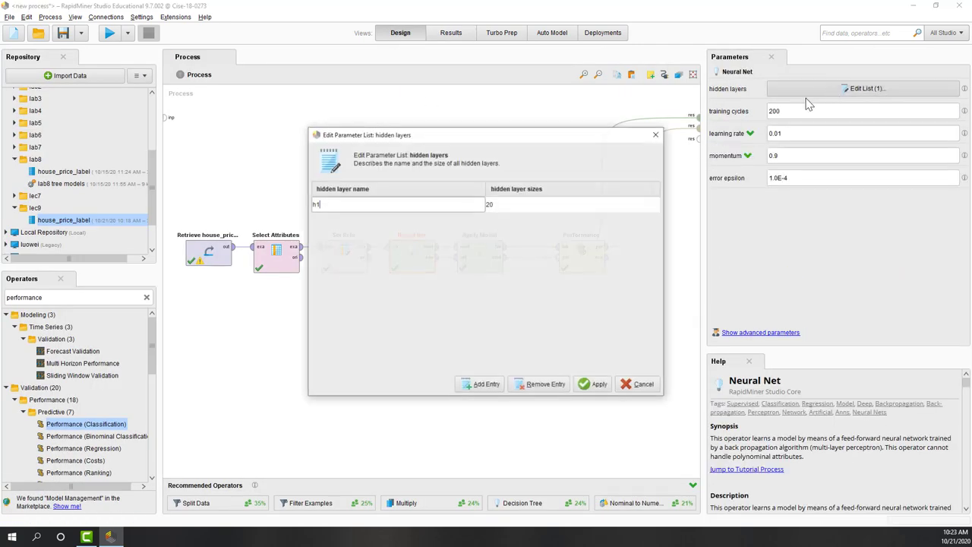
{"action": "left_click", "coordinate": [483, 384]}
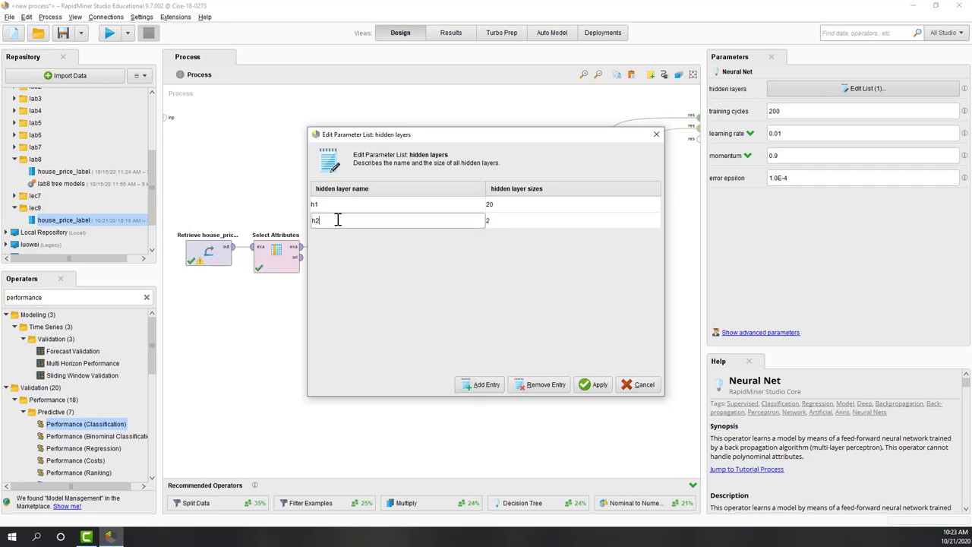
{"action": "type", "text": "h2"}
{"action": "left_click", "coordinate": [520, 220]}
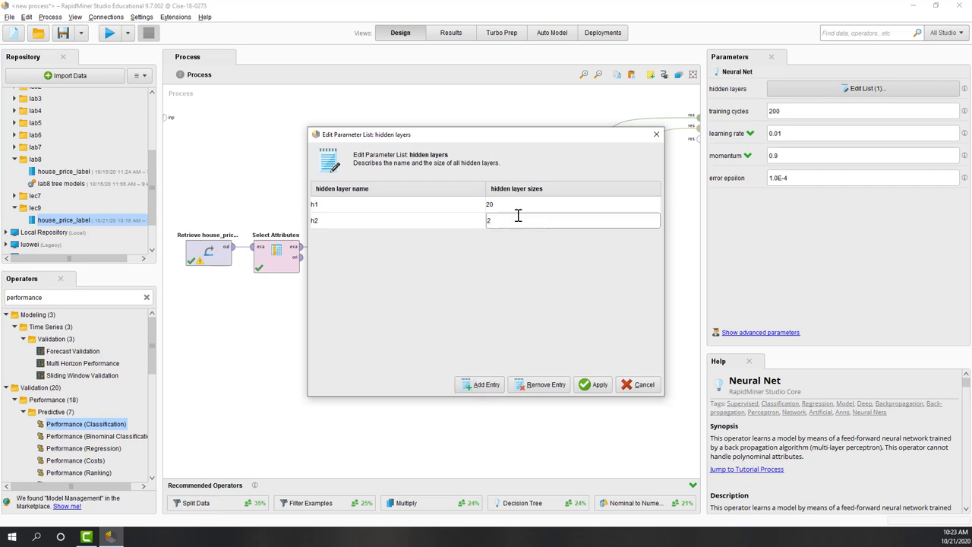
{"action": "left_click", "coordinate": [592, 384]}
{"action": "left_click", "coordinate": [486, 395]}
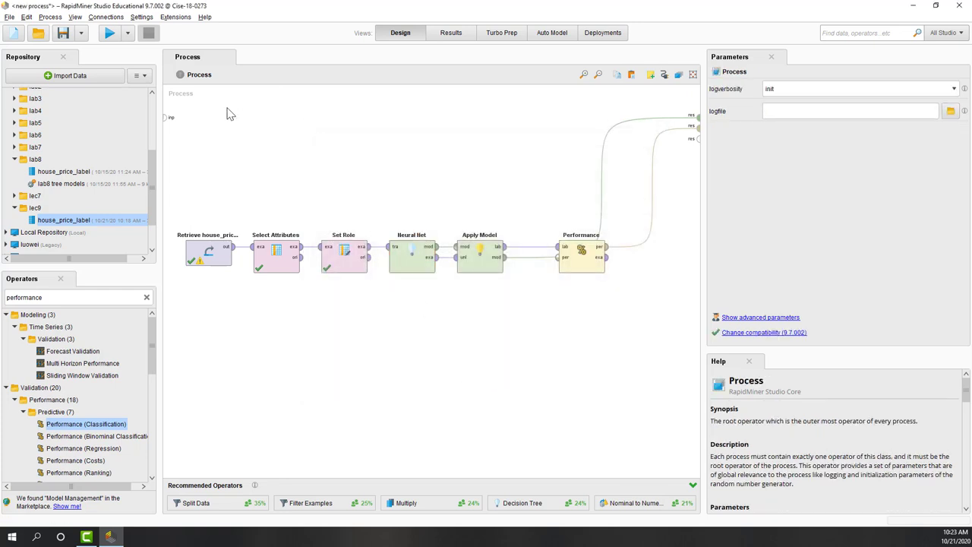
{"action": "left_click", "coordinate": [108, 38]}
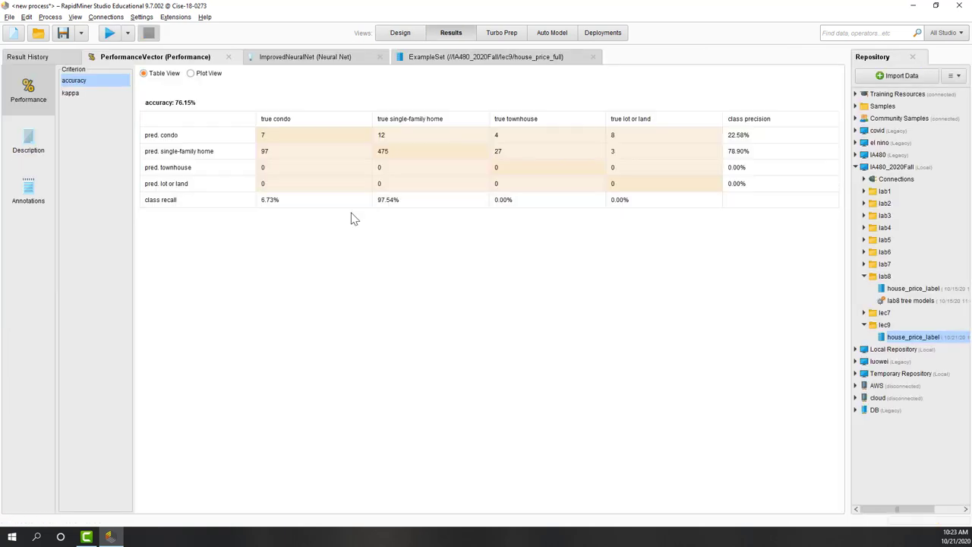
Review the retrained model's kappa (0.083) and accuracy (76.15%), then view its two-hidden-layer network diagram.
{"action": "left_click", "coordinate": [86, 93]}
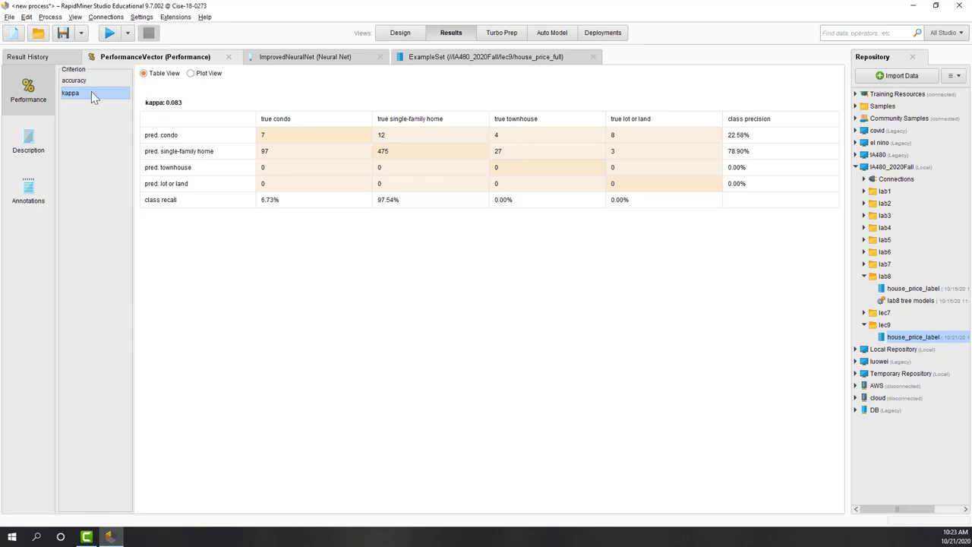
{"action": "left_click", "coordinate": [91, 79]}
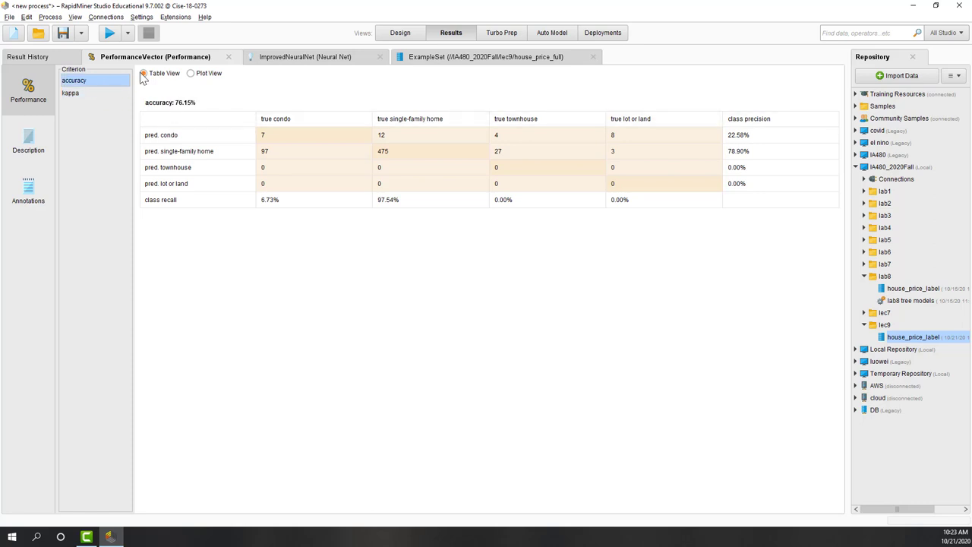
{"action": "left_click", "coordinate": [286, 61]}
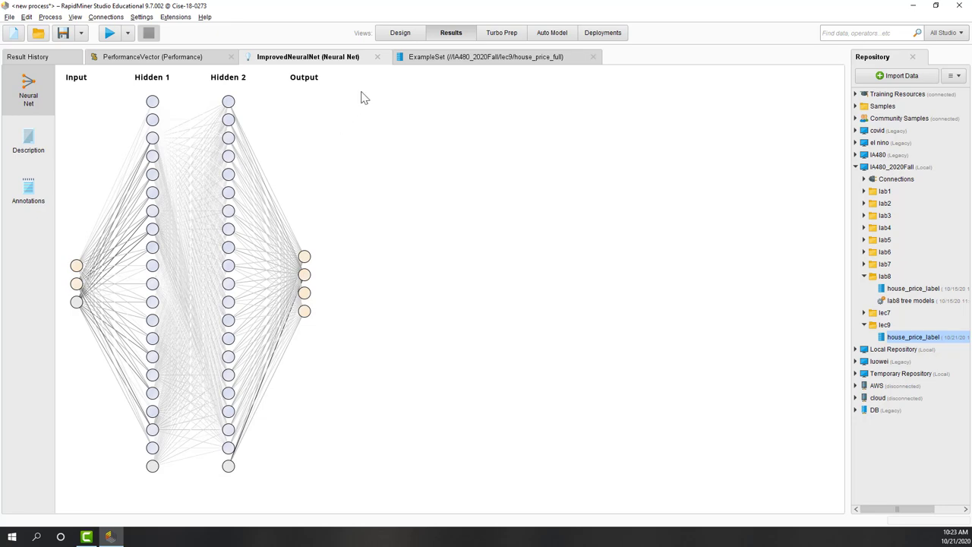
Back in the process design, check the Neural Net's hidden layers h1 and h2 at 20 nodes each.
{"action": "left_click", "coordinate": [401, 34]}
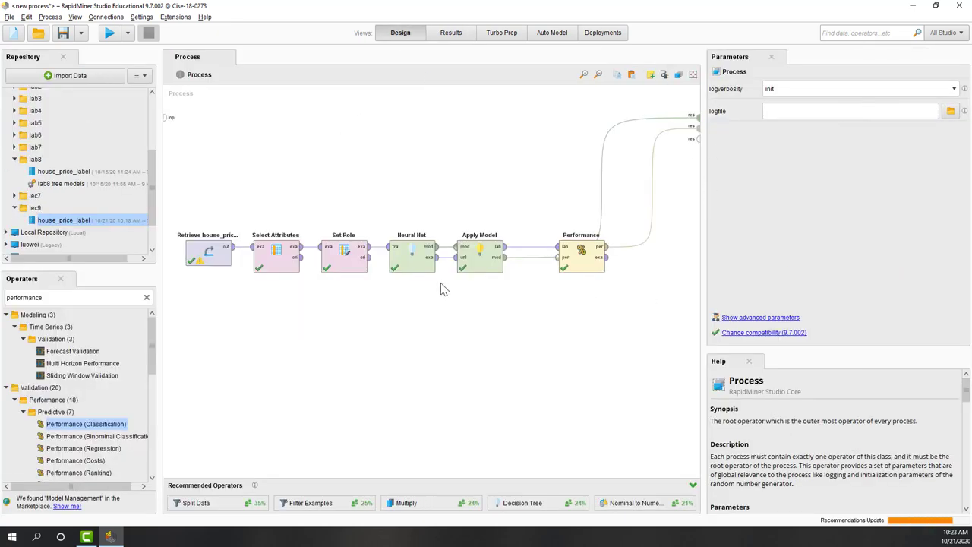
{"action": "left_click", "coordinate": [414, 265]}
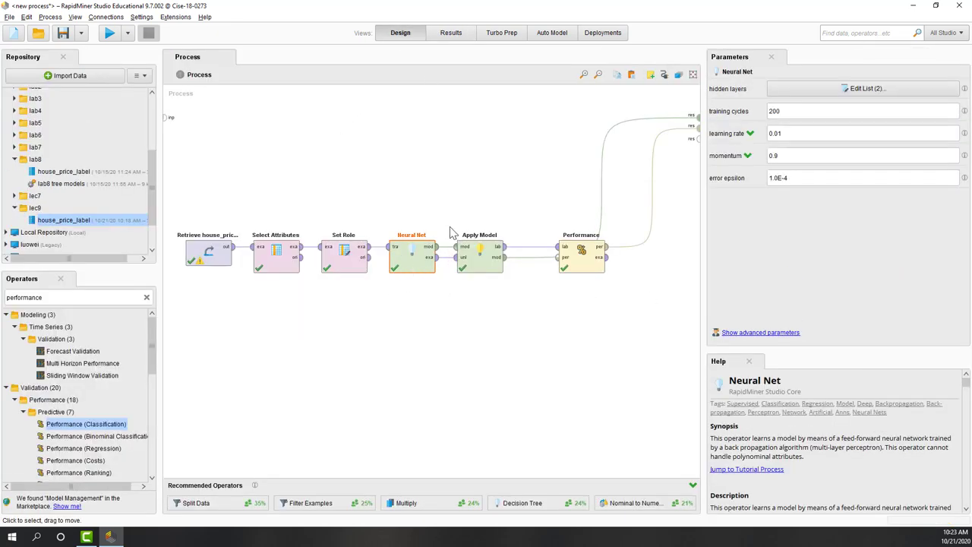
{"action": "left_click", "coordinate": [807, 88]}
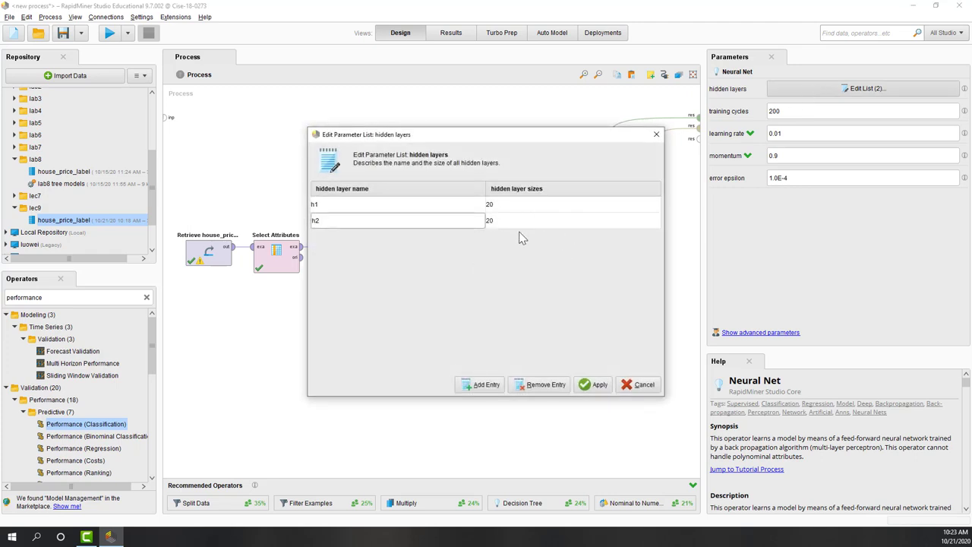